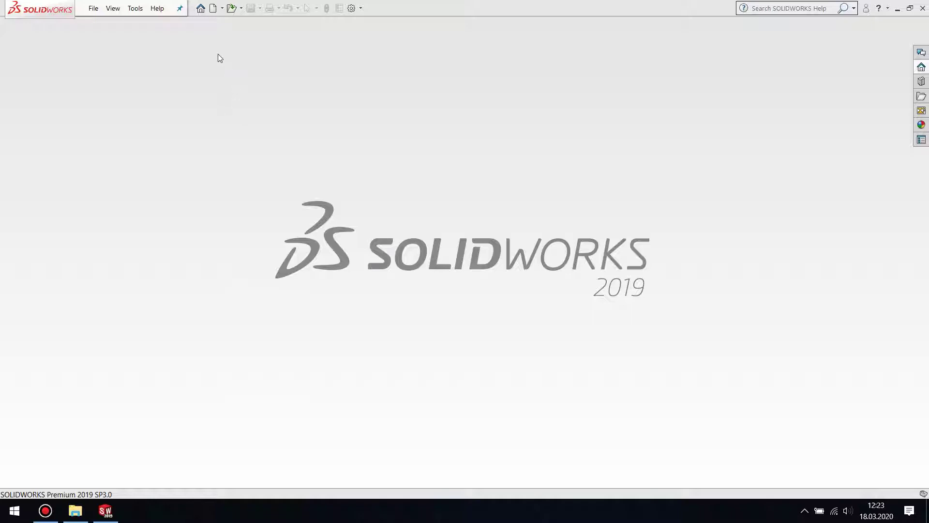
Step: Create a new assembly document
click(214, 12)
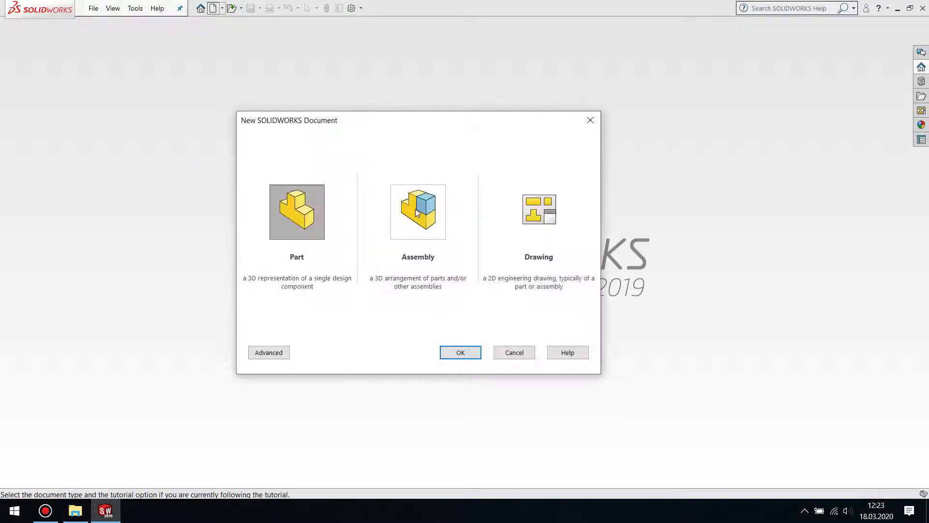
click(420, 213)
click(472, 353)
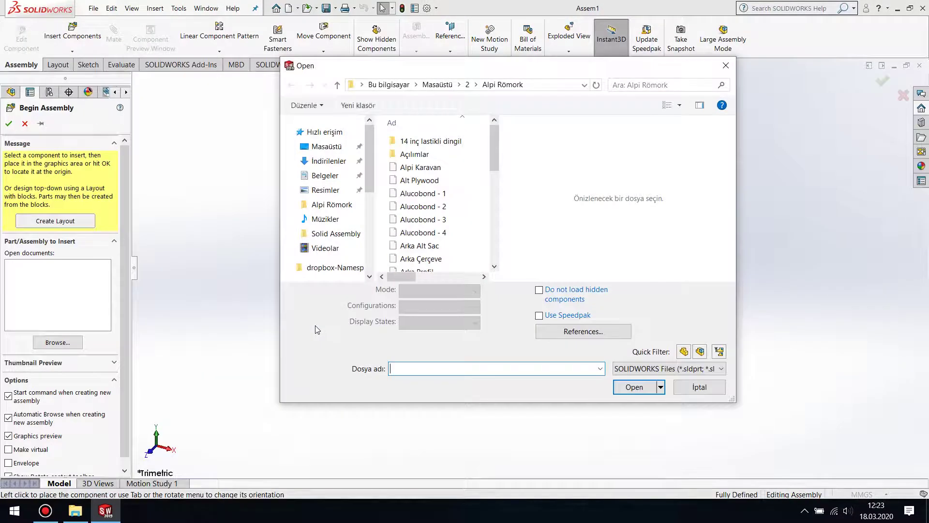
Step: Insert the Gövde part from Desktop > Solid Assembly as the first component
click(320, 150)
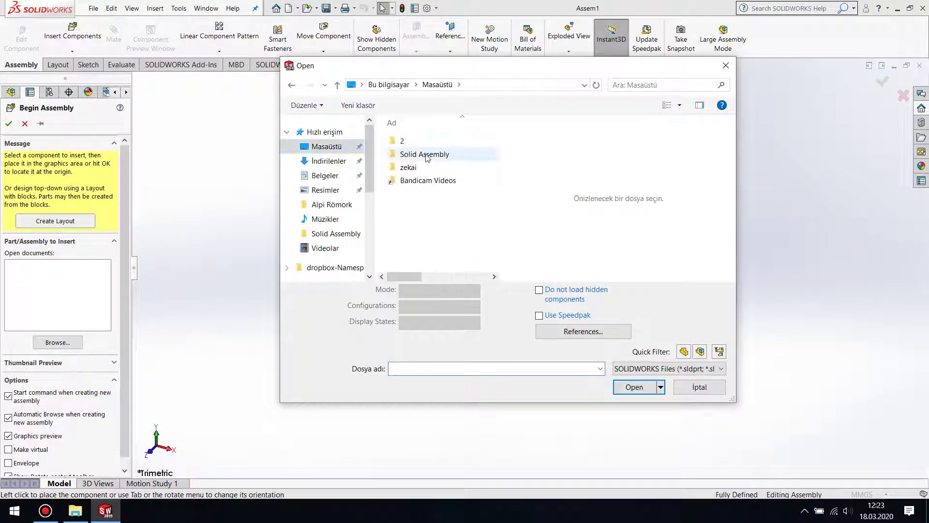
double_click(426, 155)
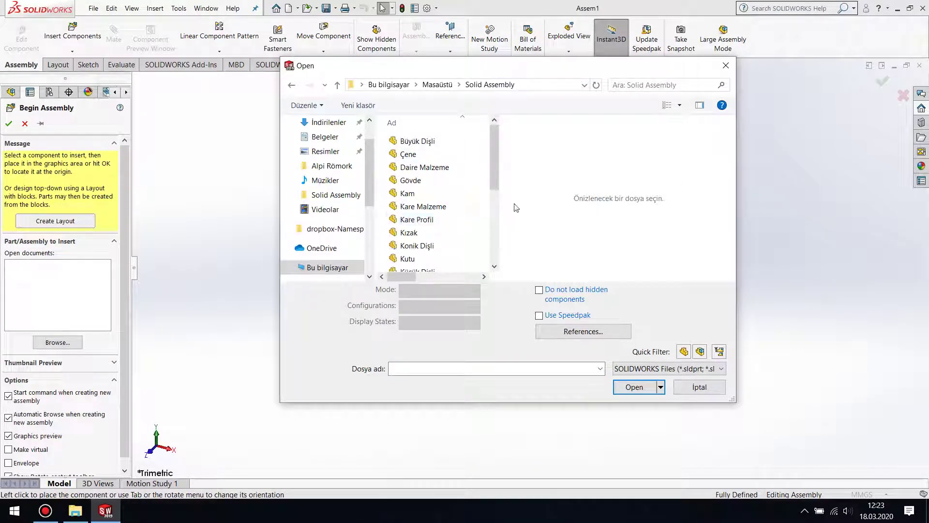
click(417, 181)
click(636, 367)
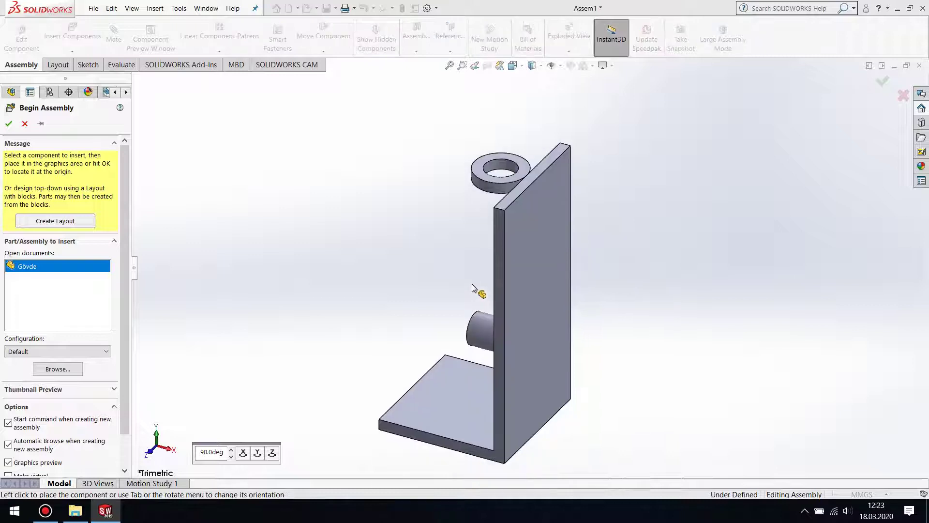
click(358, 303)
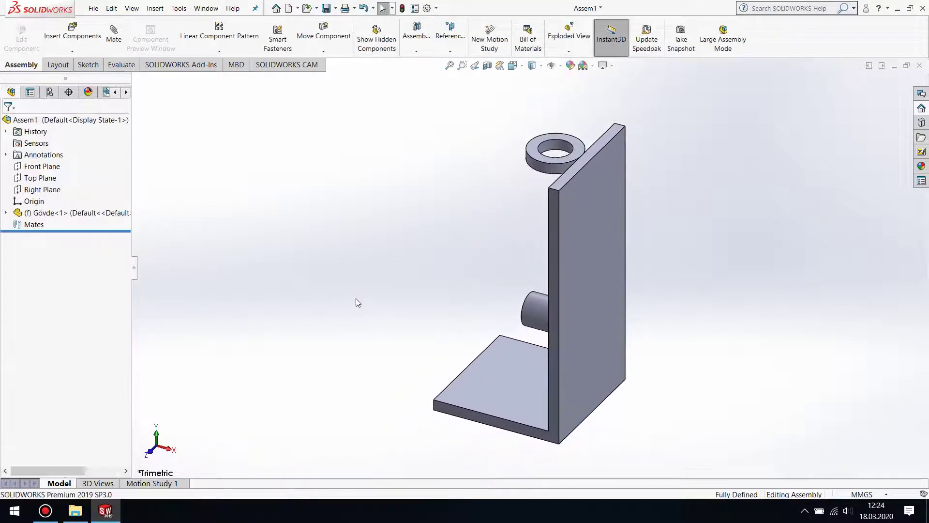
Step: Insert the Kam cam part and place it beside the Gövde bracket
click(72, 35)
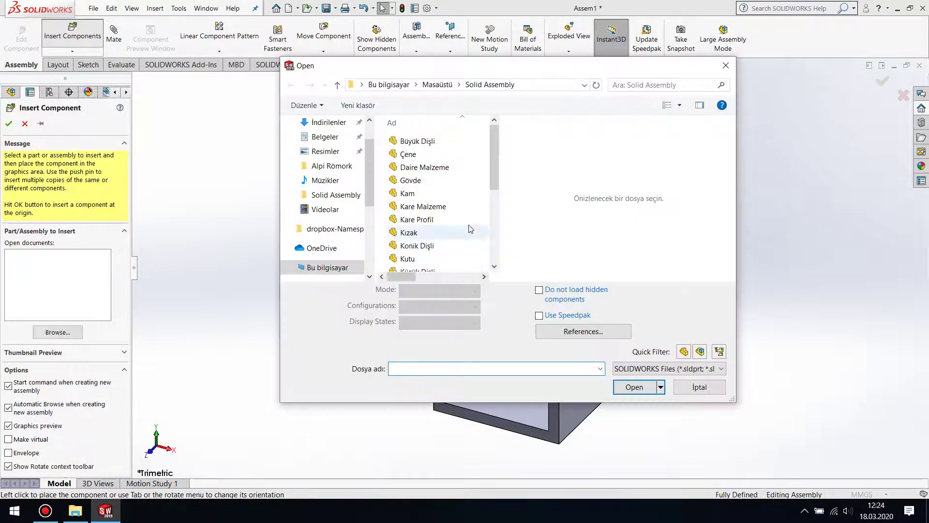
click(407, 194)
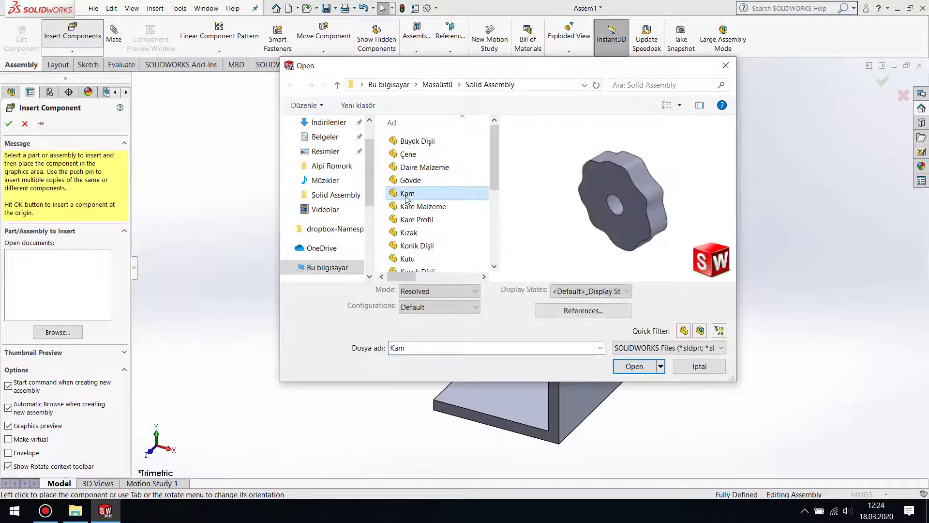
click(634, 364)
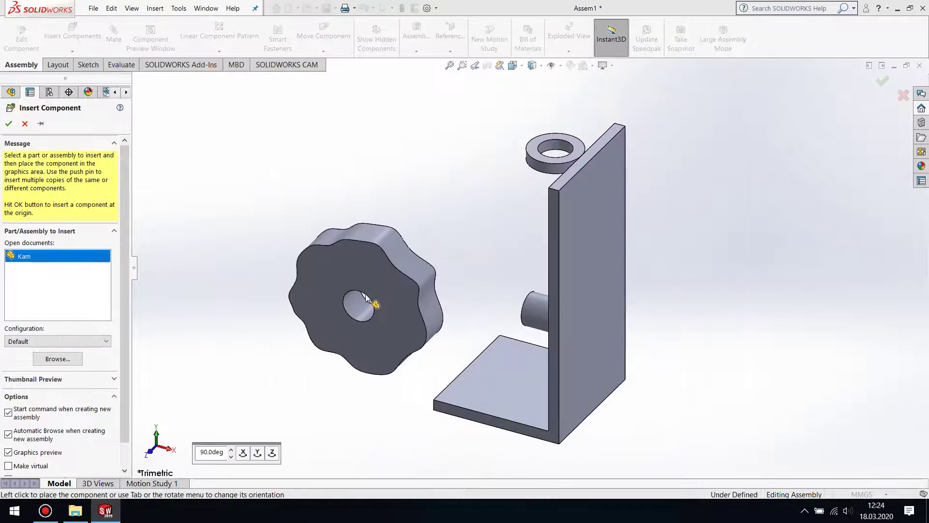
click(341, 377)
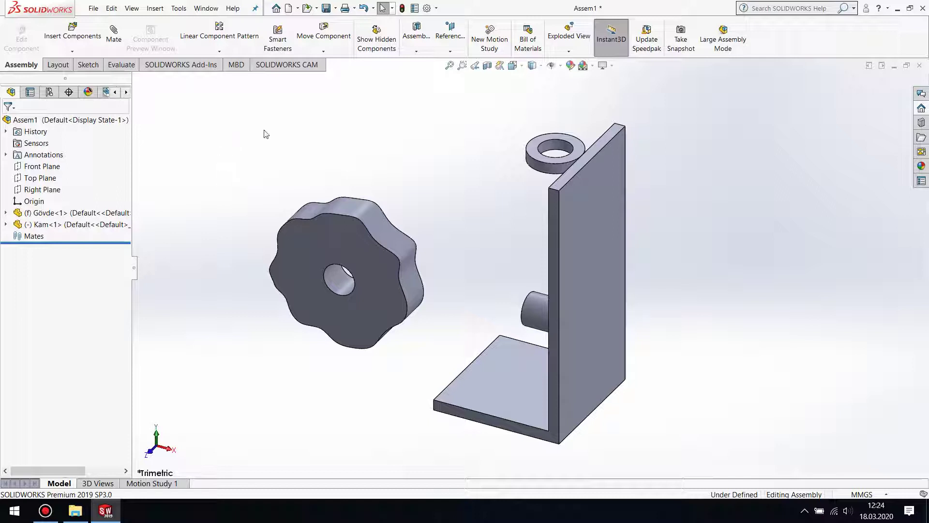
key(z)
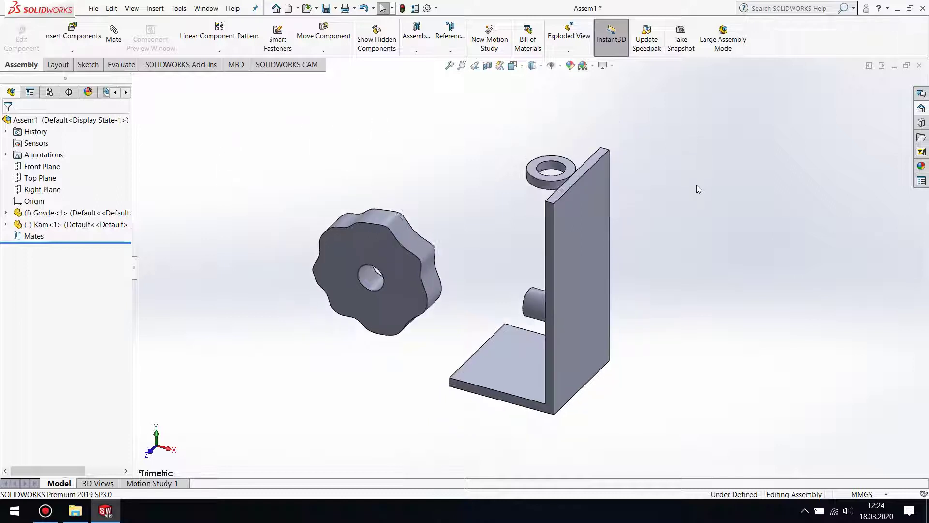
scroll(497, 316, down, 2)
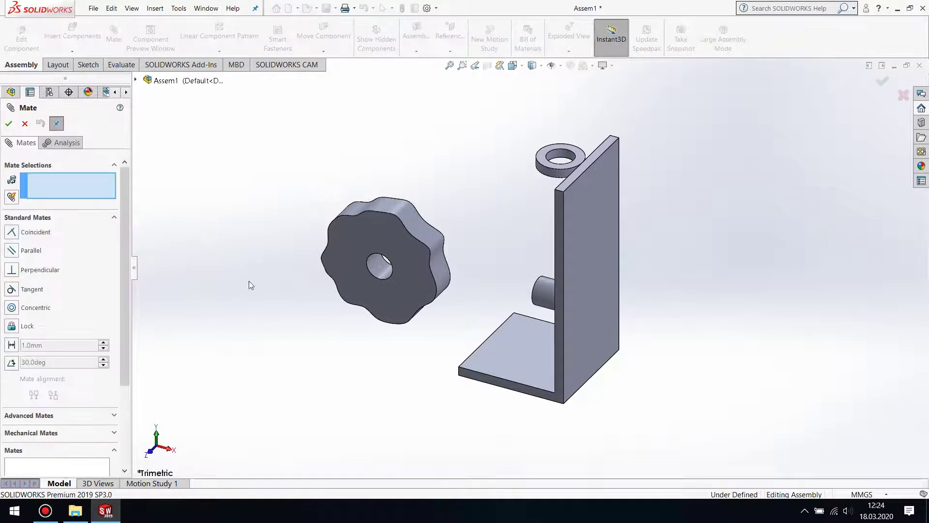
Step: Mate the Kam bore concentric with the Gövde pin, then slide the cam along it
click(381, 275)
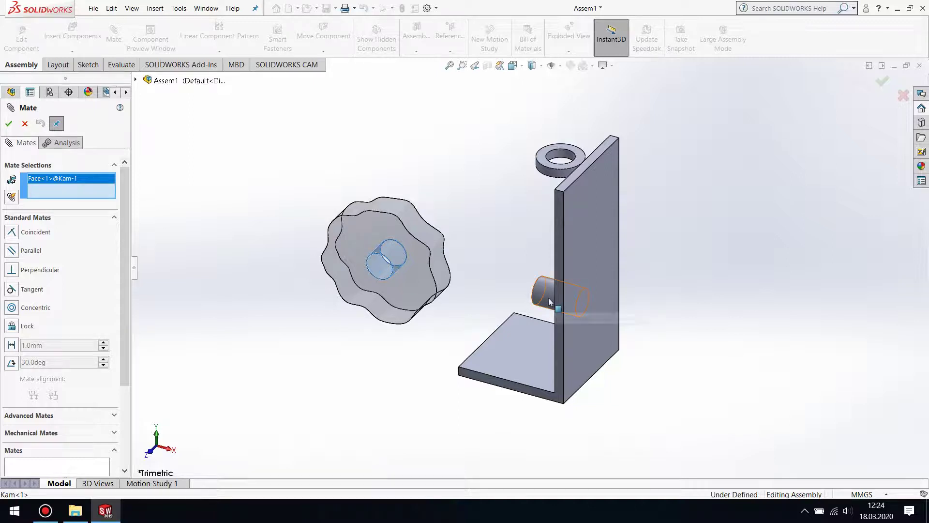
middle_drag(550, 303, 552, 281)
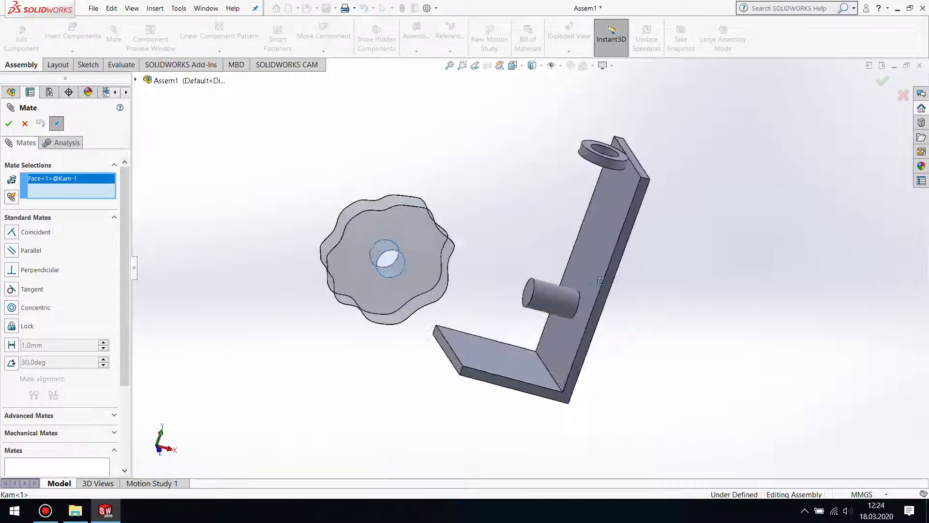
click(550, 280)
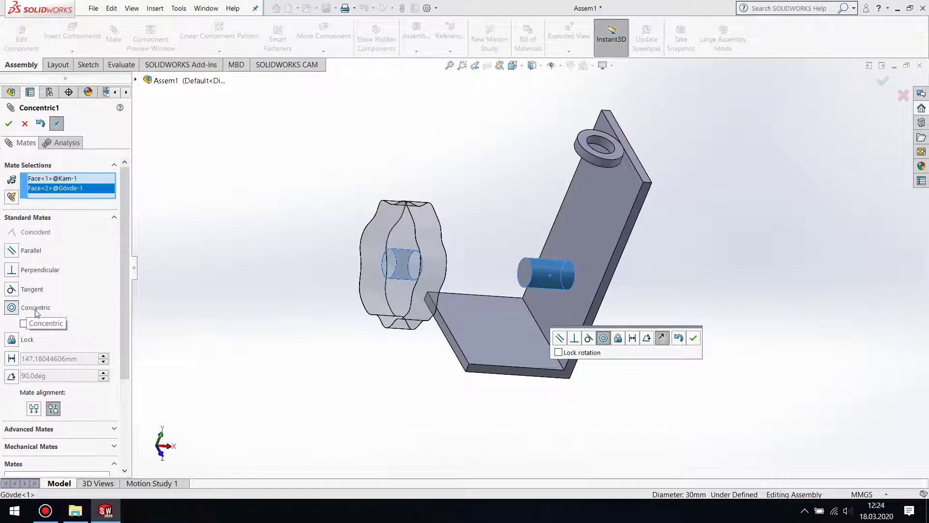
click(9, 125)
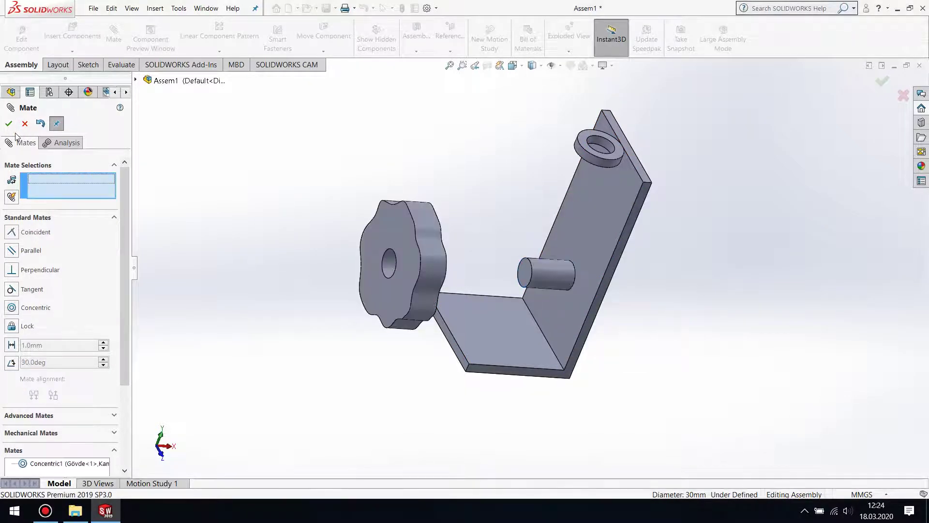
click(8, 124)
mouse_move(443, 263)
mouse_down()
mouse_move(591, 284)
mouse_move(578, 258)
mouse_move(524, 281)
mouse_move(463, 274)
mouse_up()
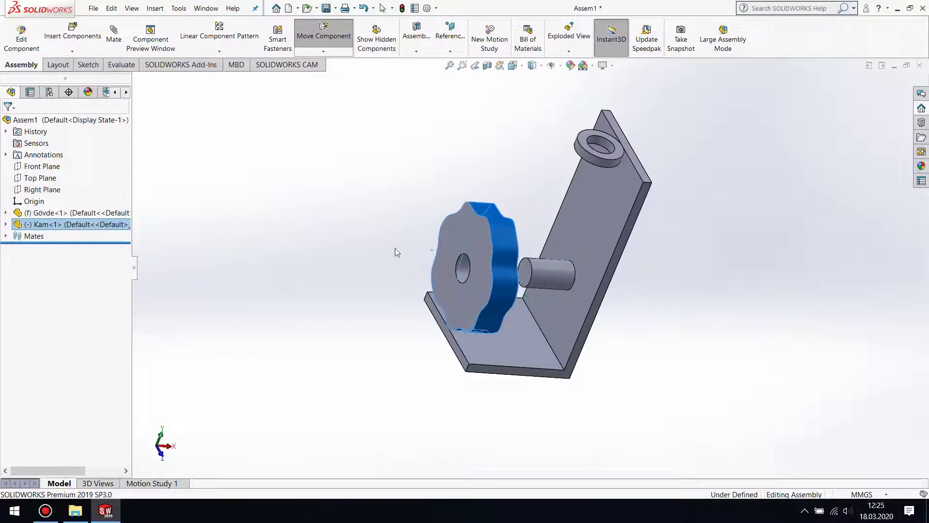
Step: Select the Gövde upright plate face and the Kam face for a new mate, viewed from the top
key(Escape)
click(114, 36)
click(594, 243)
mouse_move(561, 257)
middle_down()
mouse_move(507, 252)
mouse_move(507, 236)
middle_up()
click(507, 236)
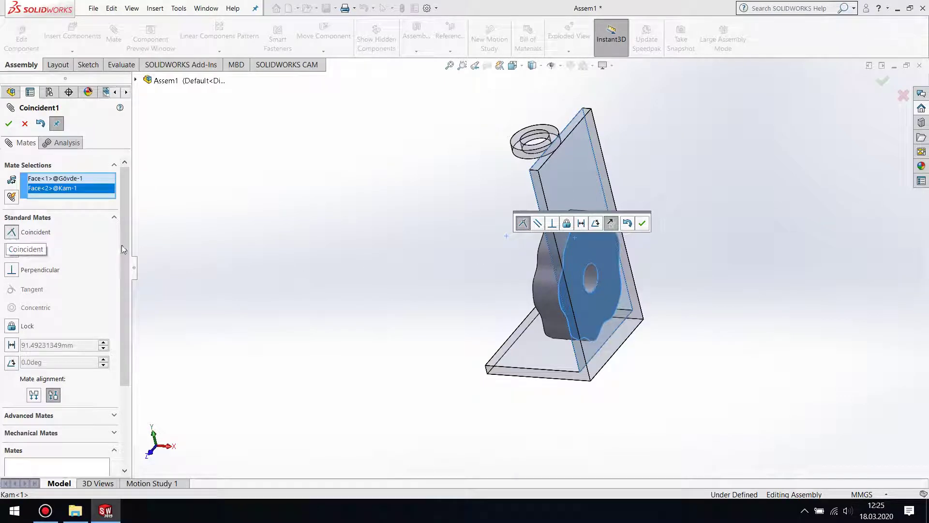
click(521, 68)
click(527, 96)
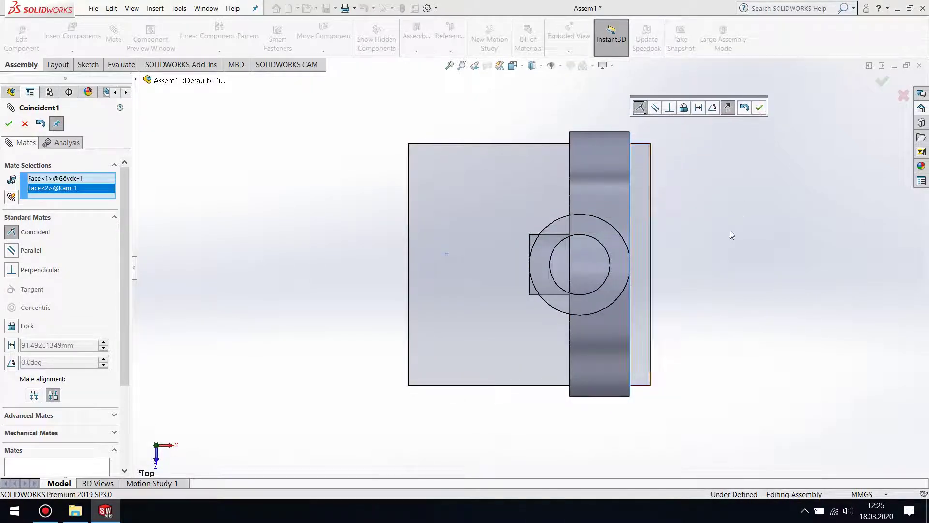
Step: Make the plate-to-cam mate a 10 mm distance mate and accept it
click(12, 346)
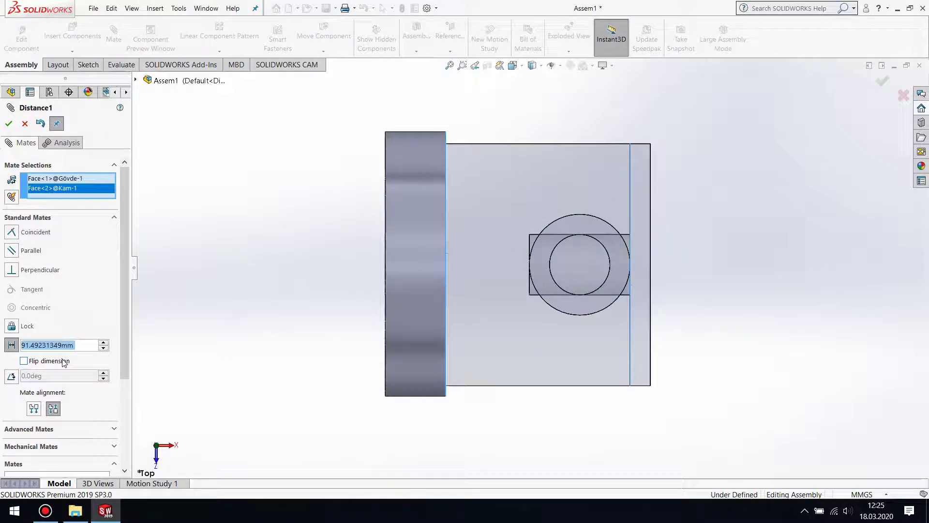
text(10)
key(Return)
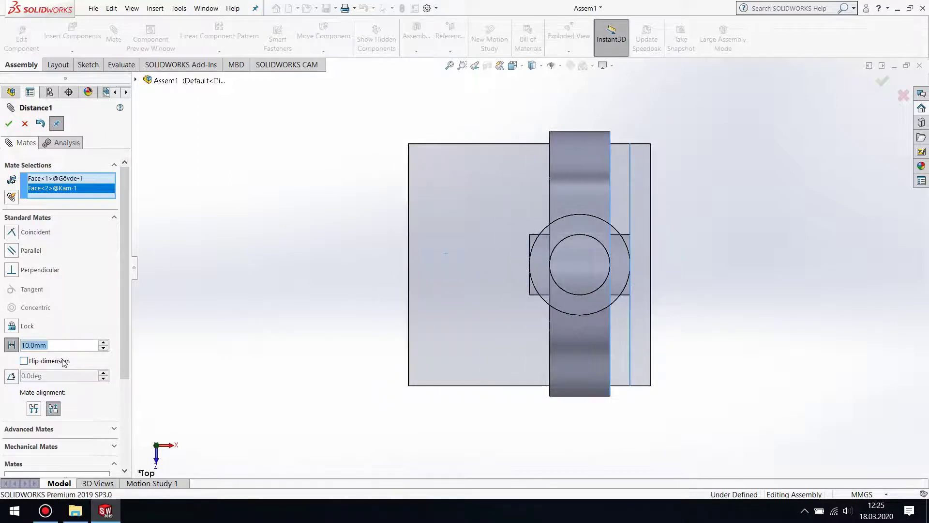
scroll(588, 269, down, 1)
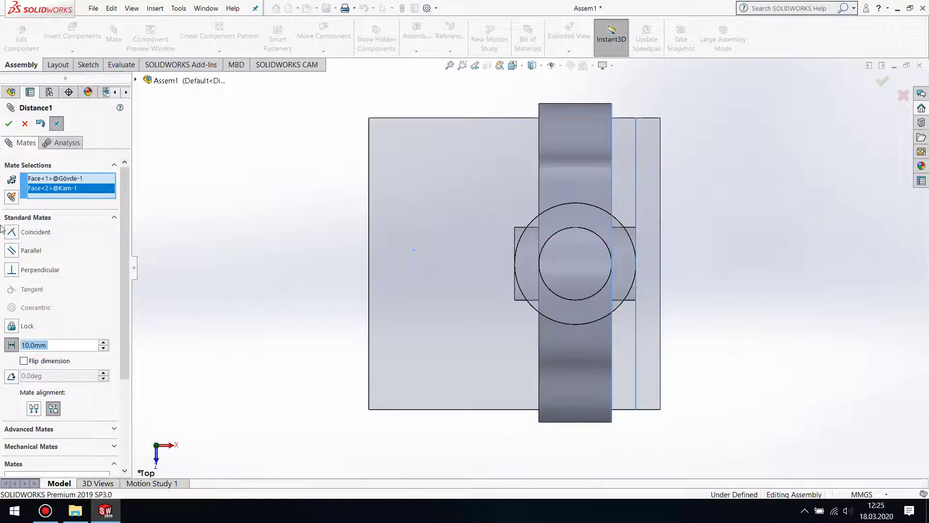
click(10, 125)
key(Escape)
Step: Spin the cam about the pin in a 3D view to confirm it rotates freely
scroll(526, 318, up, 3)
middle_drag(526, 317, 561, 258)
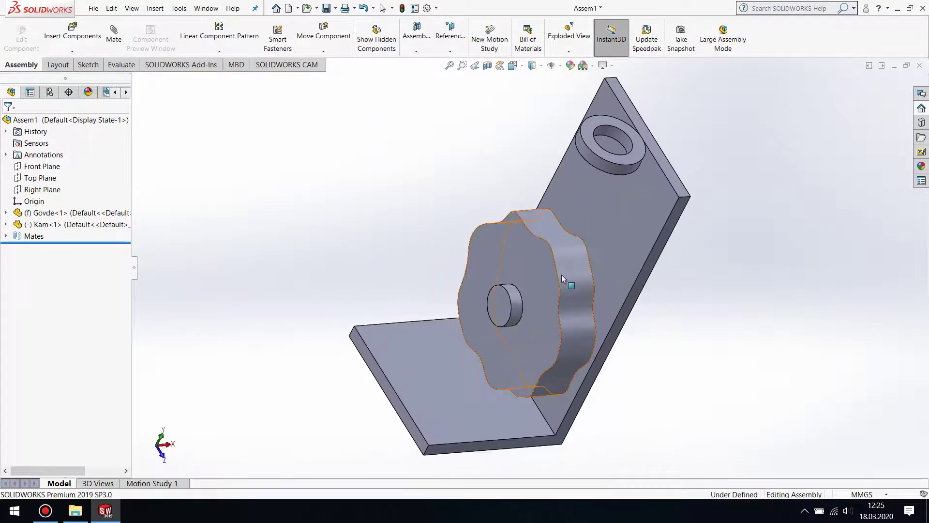
click(542, 269)
mouse_move(556, 355)
mouse_down()
mouse_move(460, 283)
mouse_move(457, 362)
mouse_up()
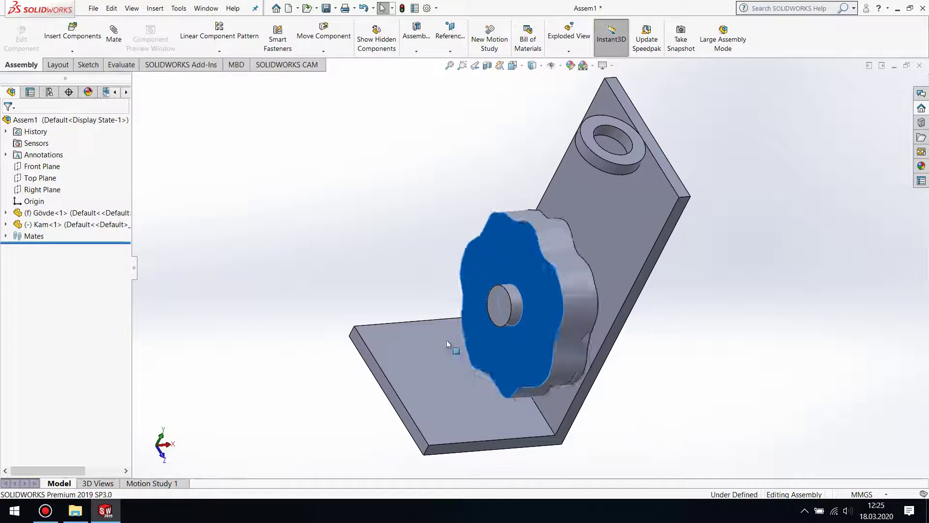
click(346, 252)
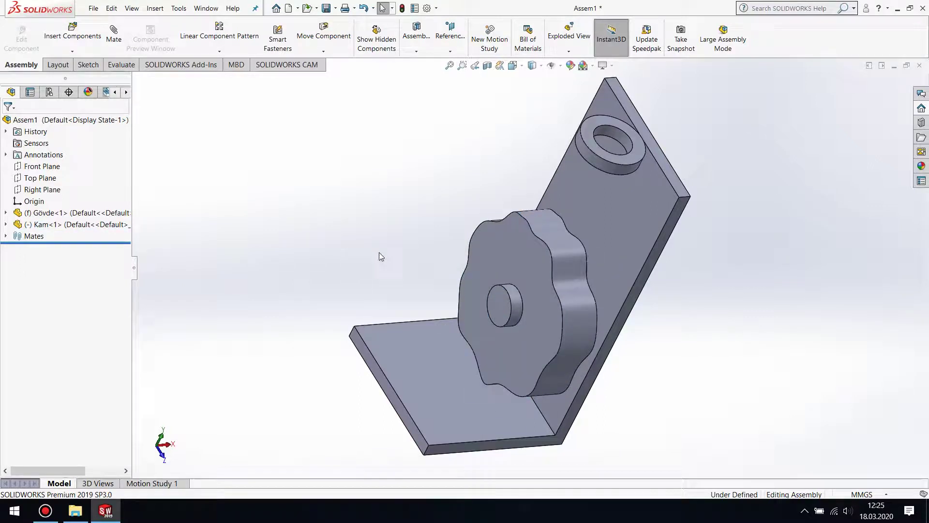
Step: Insert the Takipçi follower rod from the Solid Assembly folder beside the cam and body
click(76, 37)
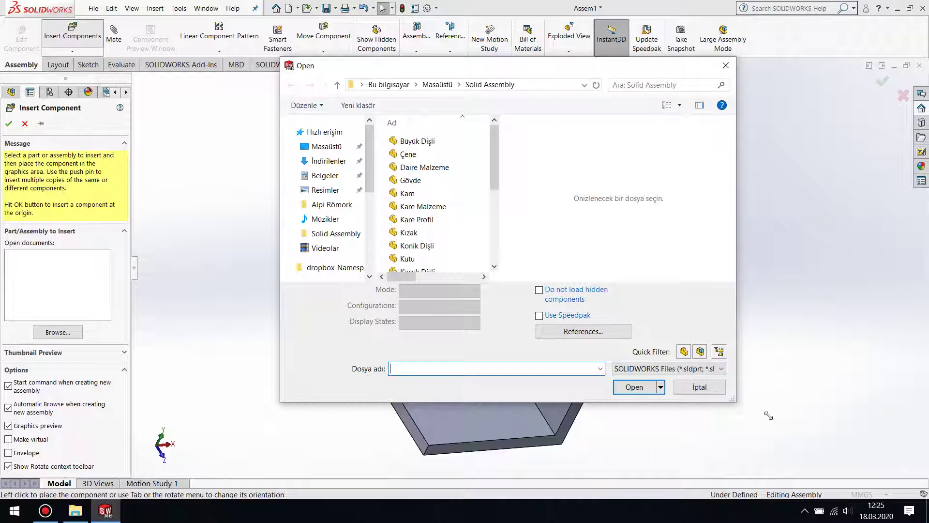
drag(769, 416, 846, 444)
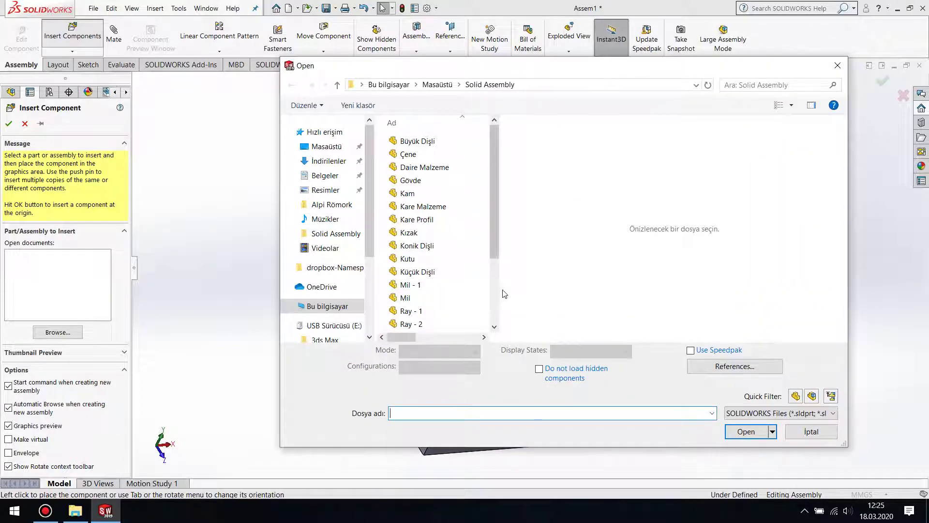
drag(500, 294, 606, 294)
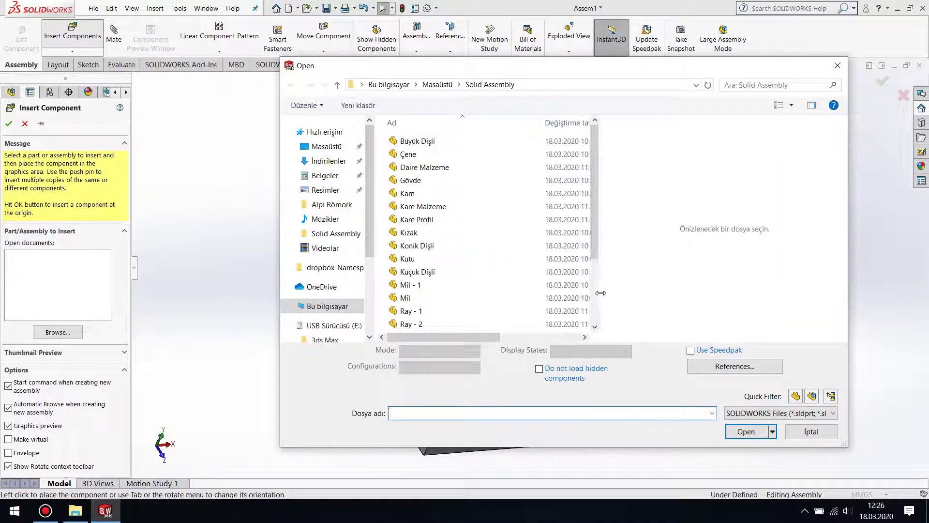
drag(598, 247, 584, 320)
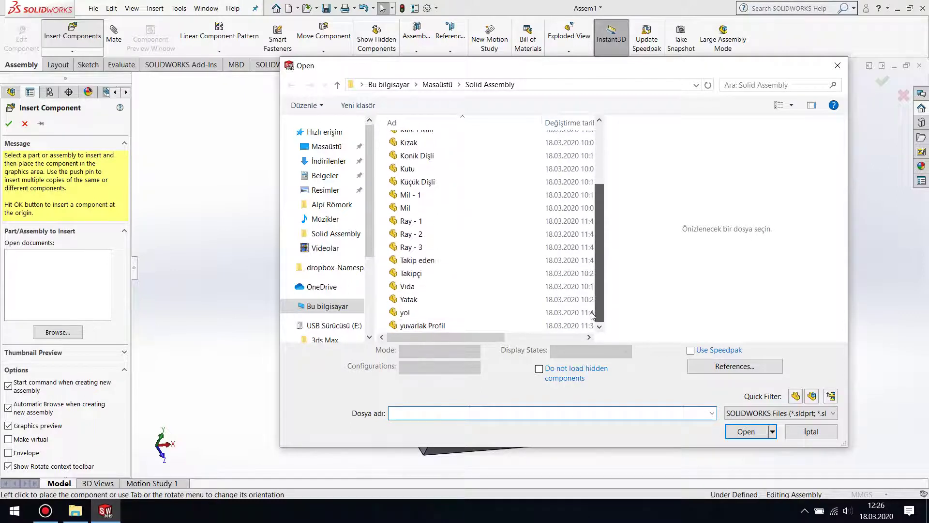
click(412, 273)
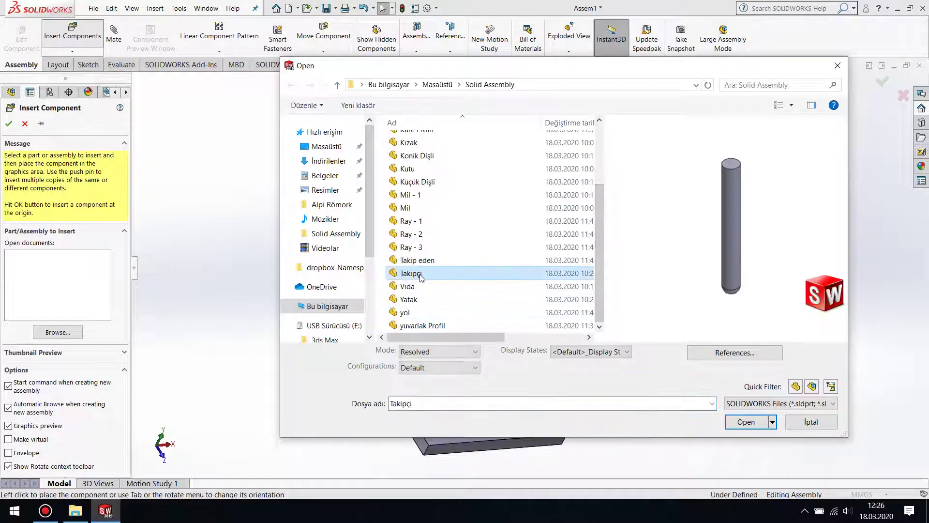
click(746, 422)
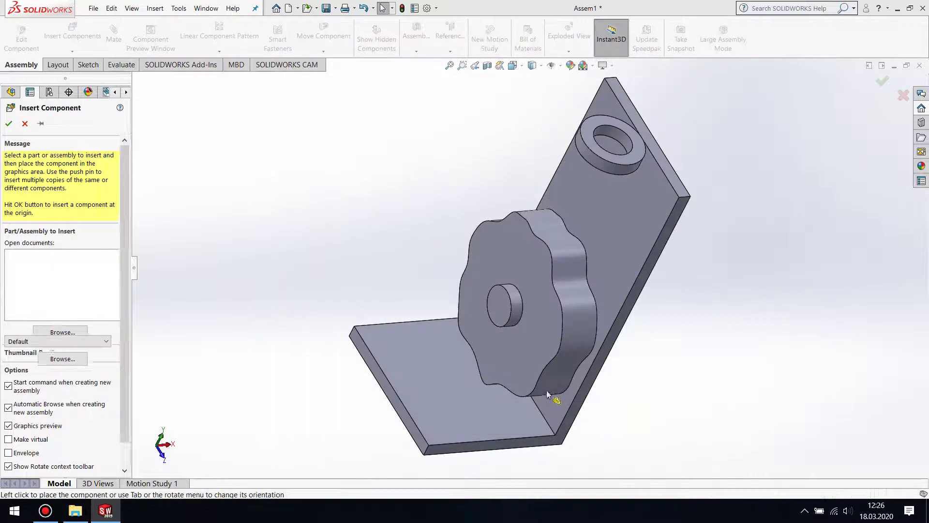
click(358, 215)
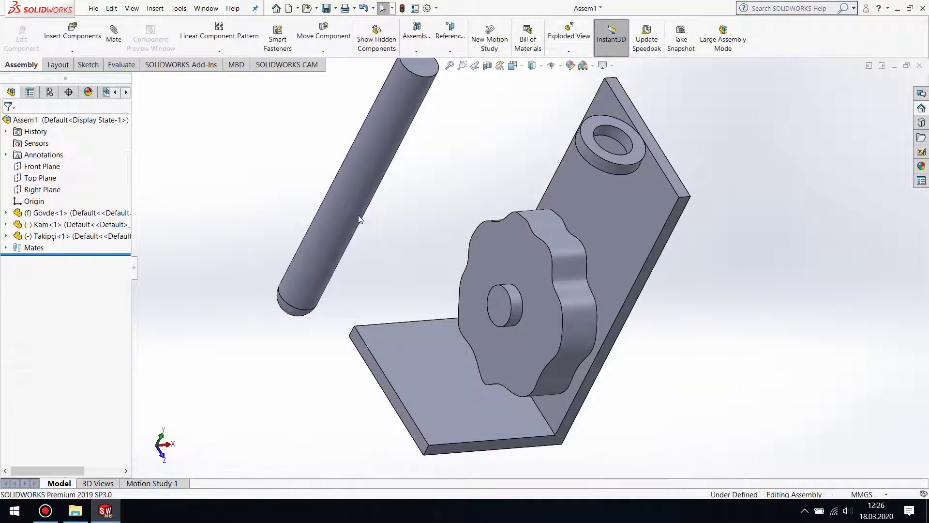
key(f)
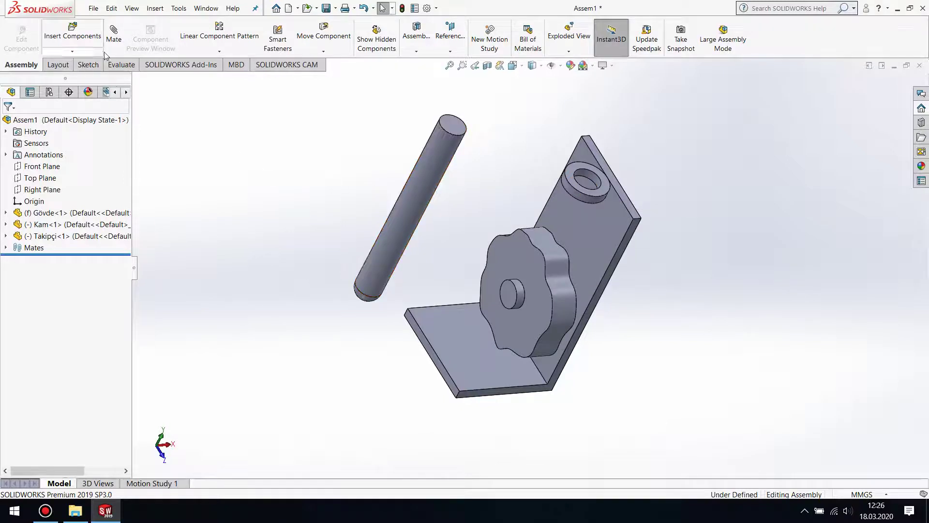
Step: Mate the Takipçi rod's cylindrical face concentric with the Gövde boss hole
click(114, 37)
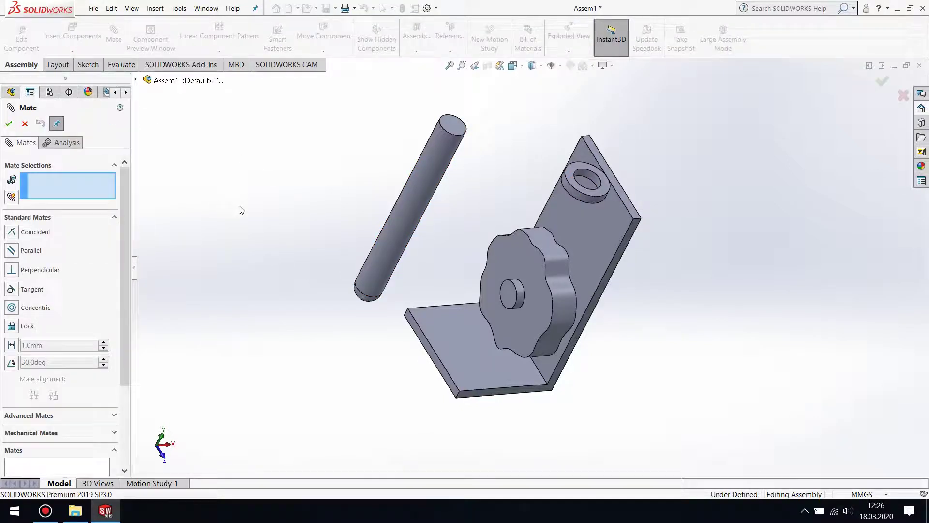
click(419, 208)
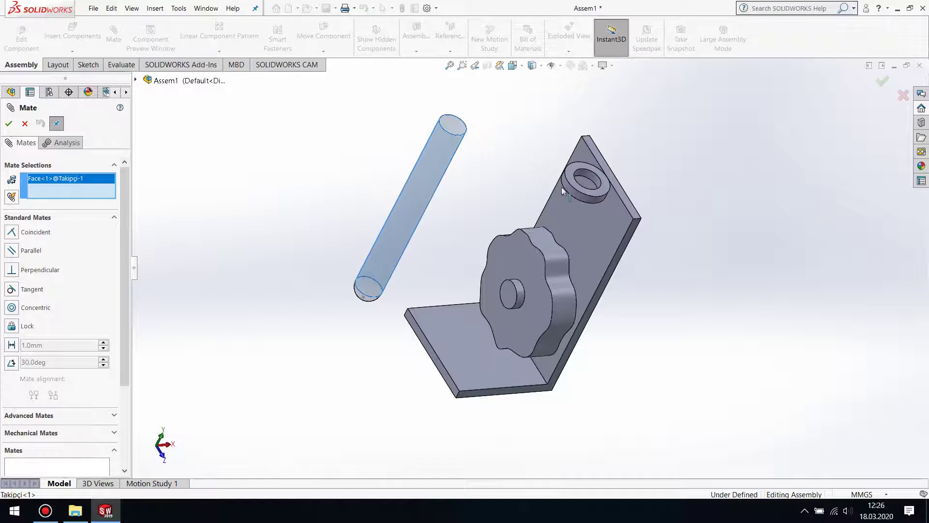
scroll(589, 194, down, 5)
click(587, 192)
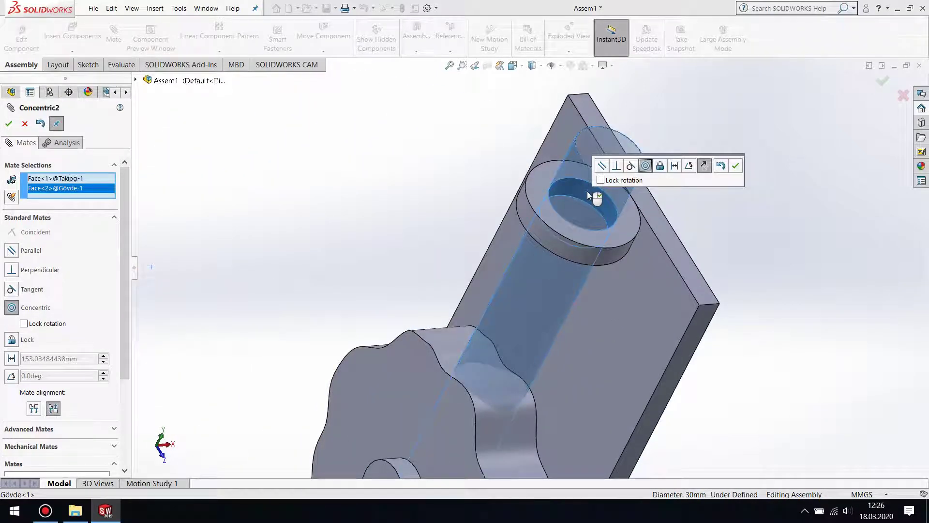
right_click(587, 193)
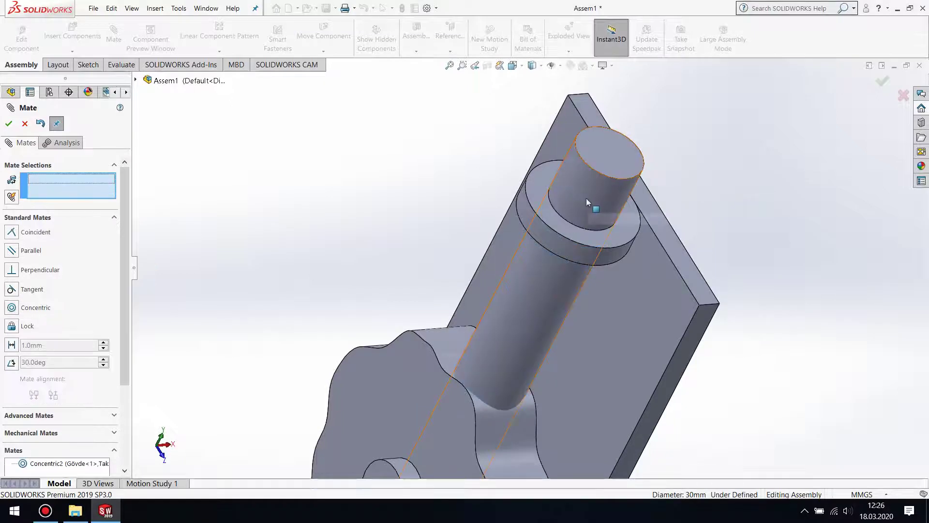
right_click(580, 201)
scroll(524, 261, up, 3)
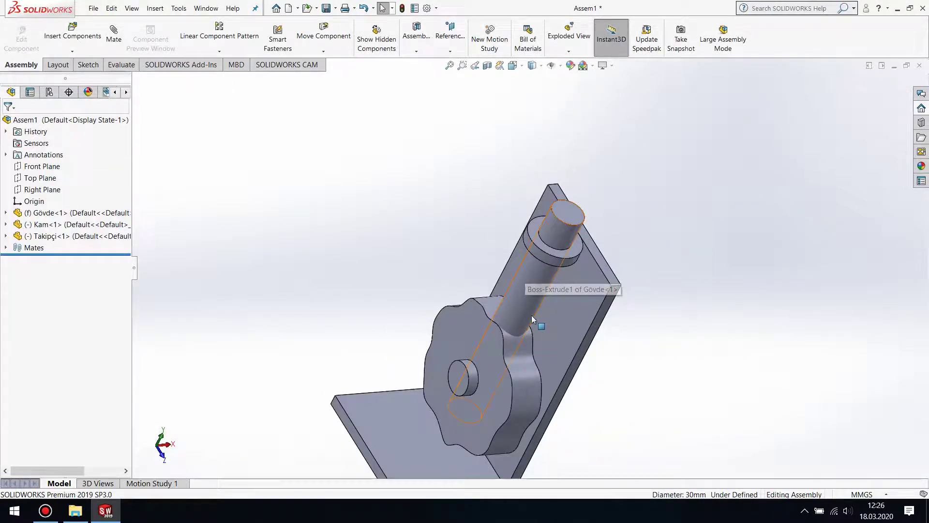
Step: Drag the Takipçi rod up its axis until its rounded tip sits above the cam
drag(524, 313, 591, 203)
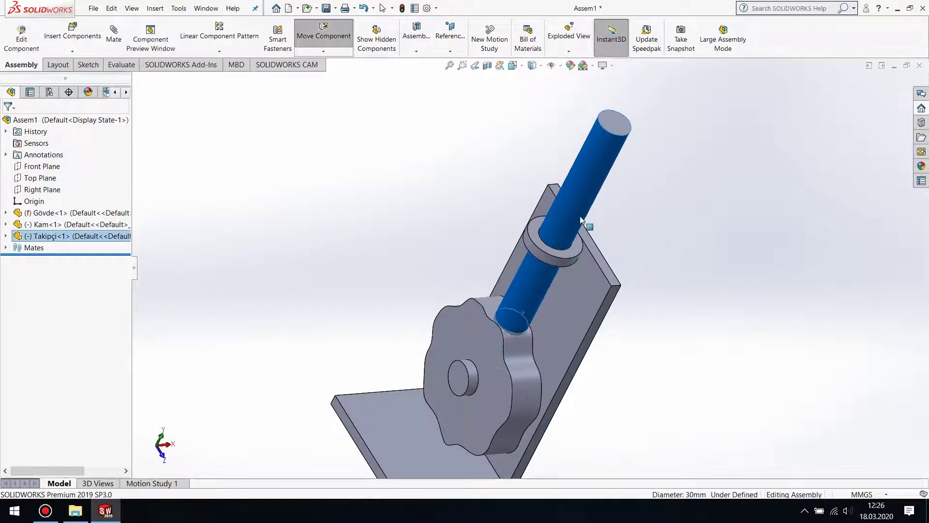
right_click(600, 207)
mouse_move(601, 208)
middle_down()
mouse_move(523, 219)
mouse_move(528, 304)
middle_up()
scroll(528, 304, down, 2)
scroll(528, 281, down, 2)
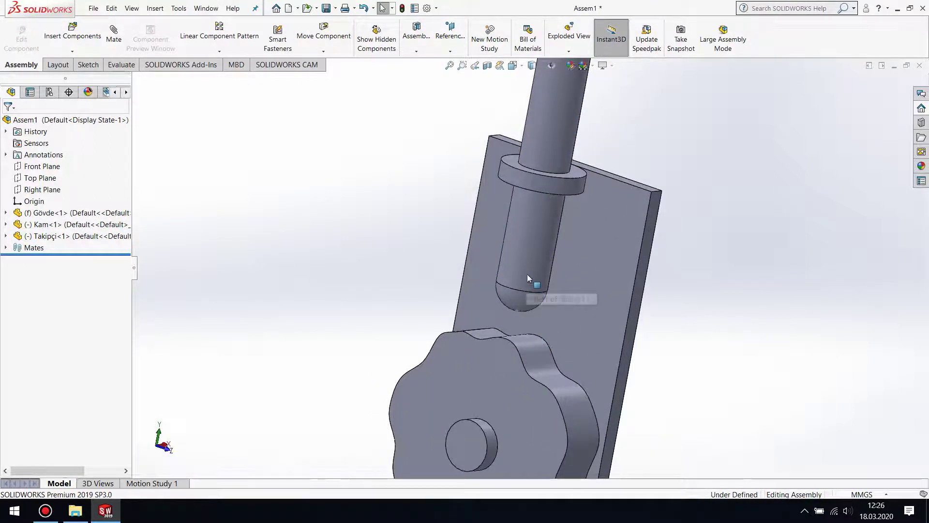
click(527, 274)
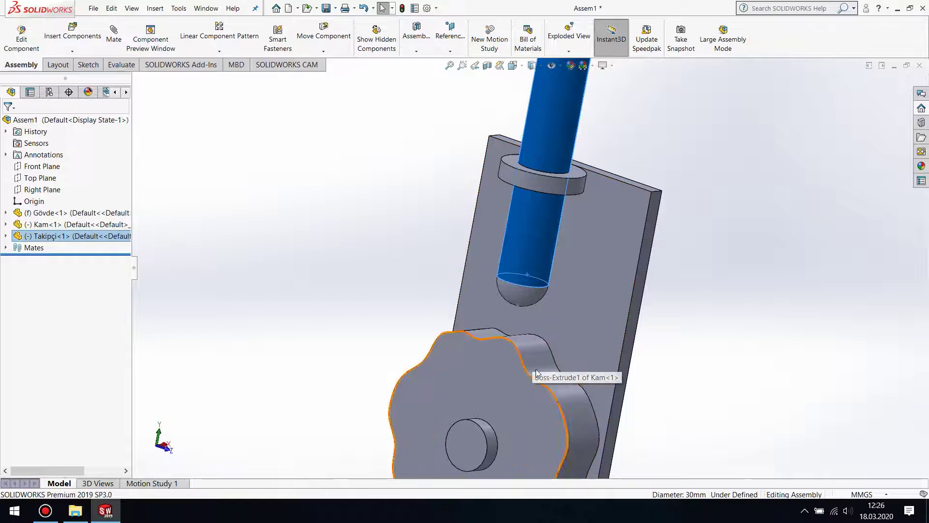
click(354, 321)
click(114, 37)
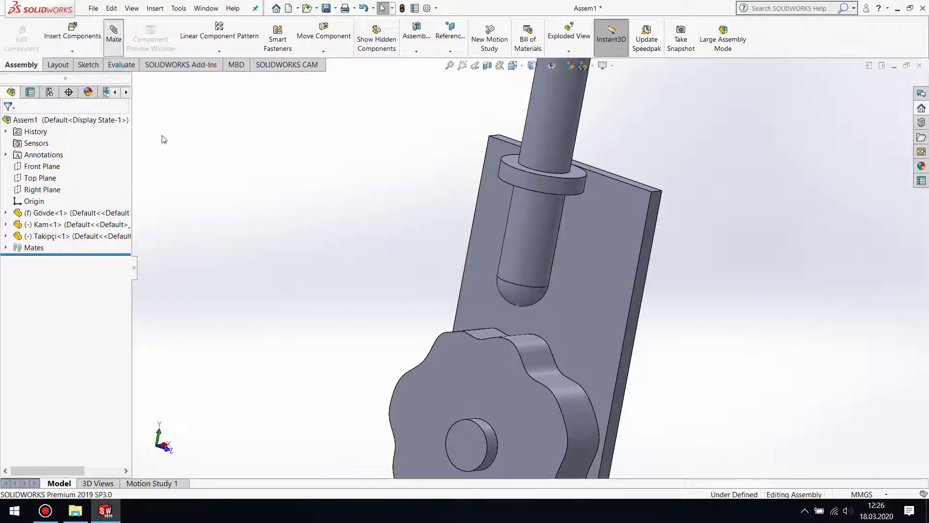
Step: Add Coincident2 between the Takipçi tip point and the Kam cam's outer profile face
click(530, 353)
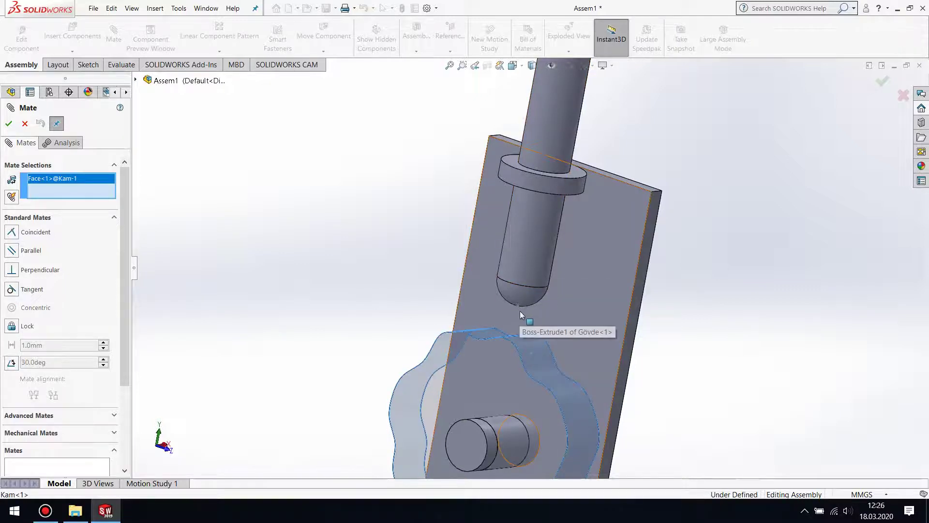
scroll(520, 311, down, 3)
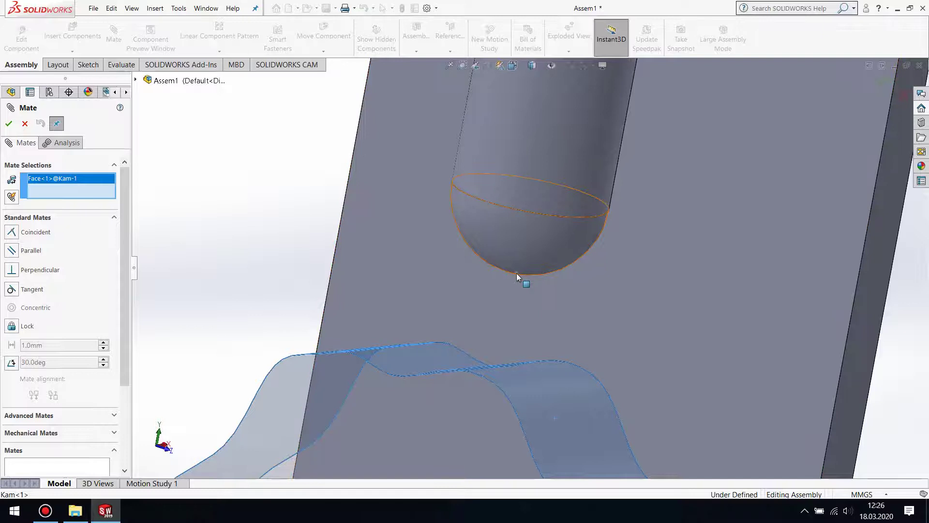
scroll(533, 213, up, 3)
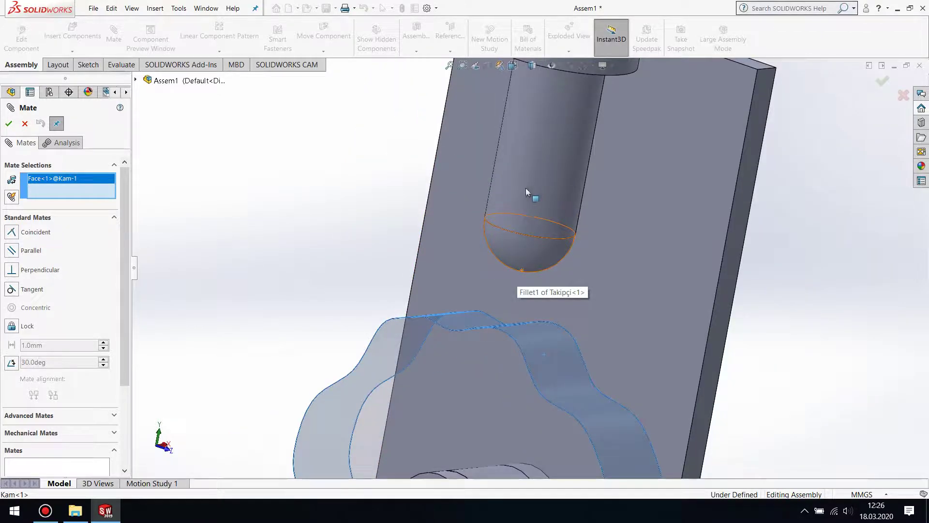
mouse_move(533, 204)
middle_down()
mouse_move(491, 161)
mouse_move(499, 178)
middle_up()
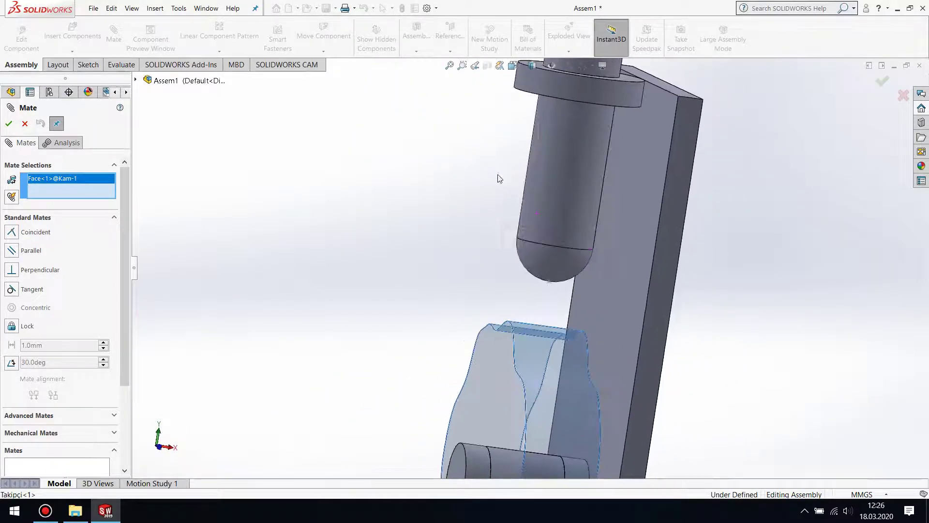
click(550, 282)
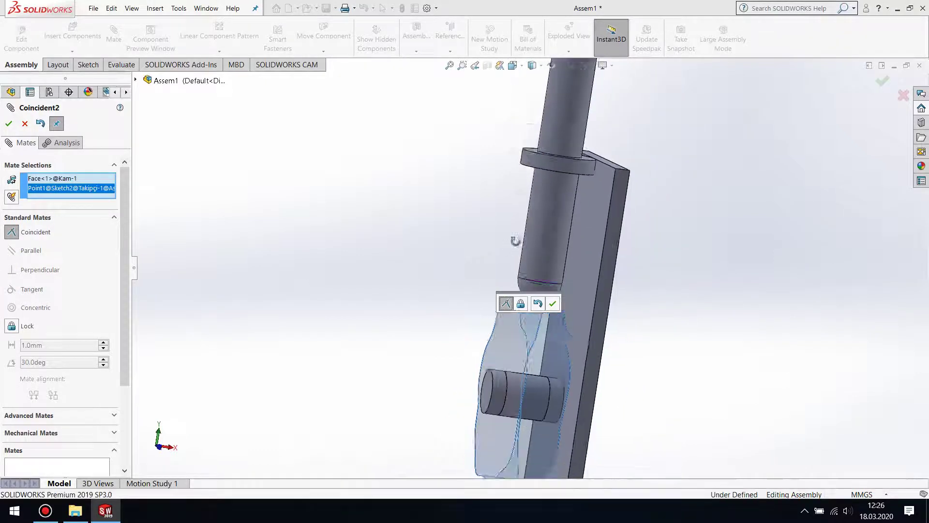
middle_drag(514, 246, 553, 304)
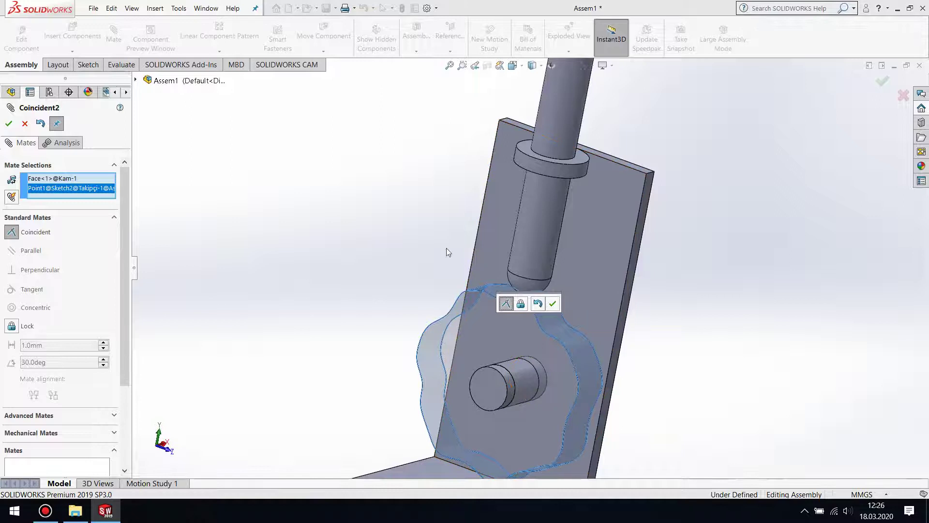
scroll(444, 262, down, 2)
scroll(445, 262, down, 2)
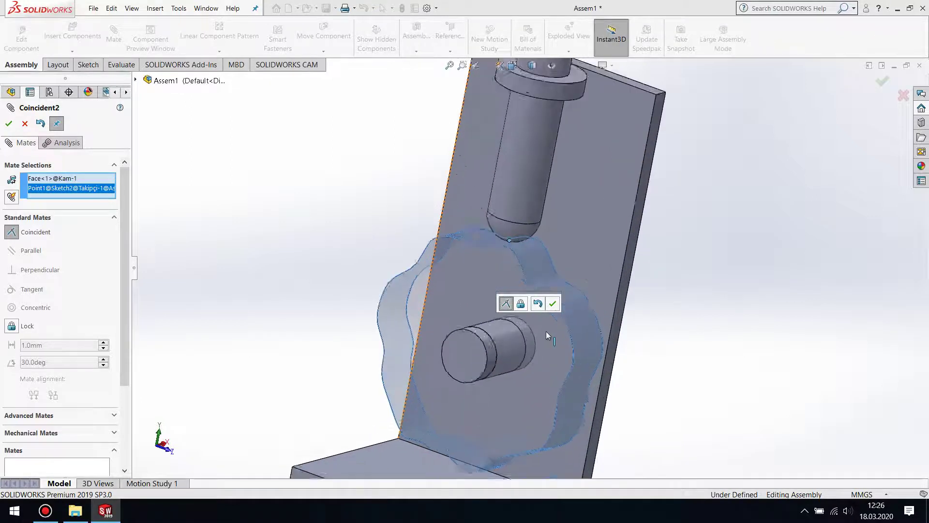
mouse_move(494, 252)
middle_down()
mouse_move(520, 231)
mouse_move(489, 233)
middle_up()
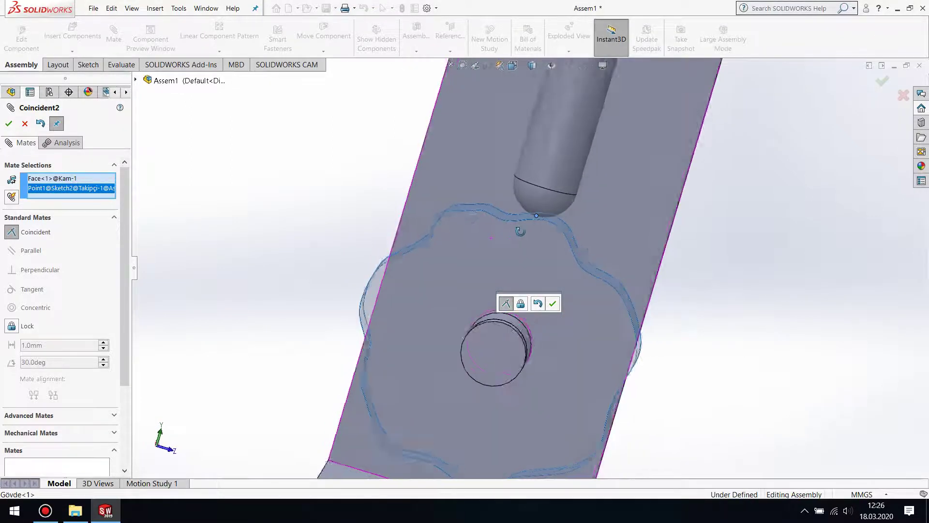
click(8, 124)
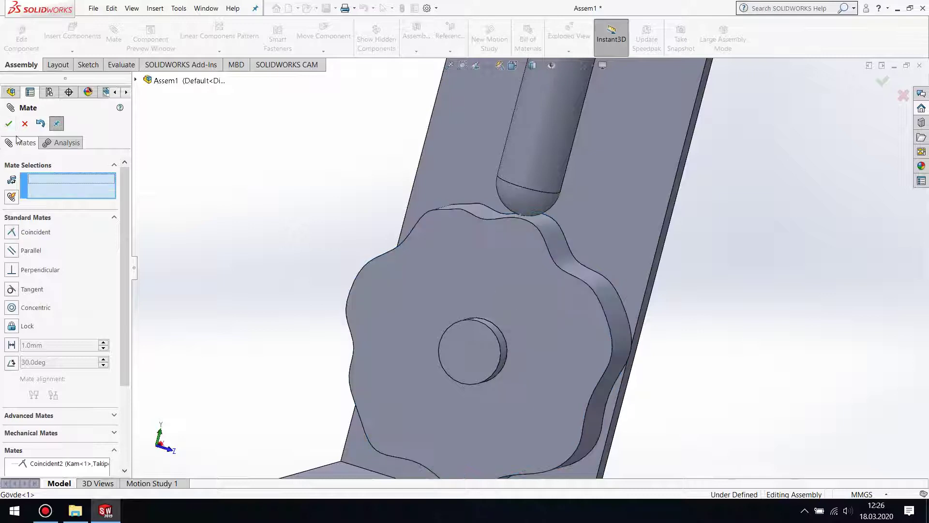
Step: Close mating and spin the cam in the left view, watching the follower ride its lobes
click(9, 124)
scroll(486, 260, up, 4)
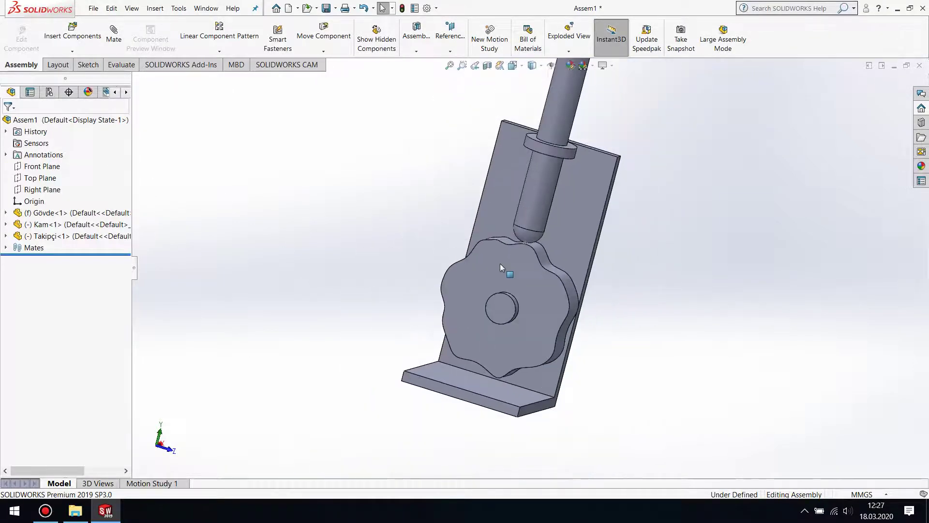
drag(522, 256, 545, 281)
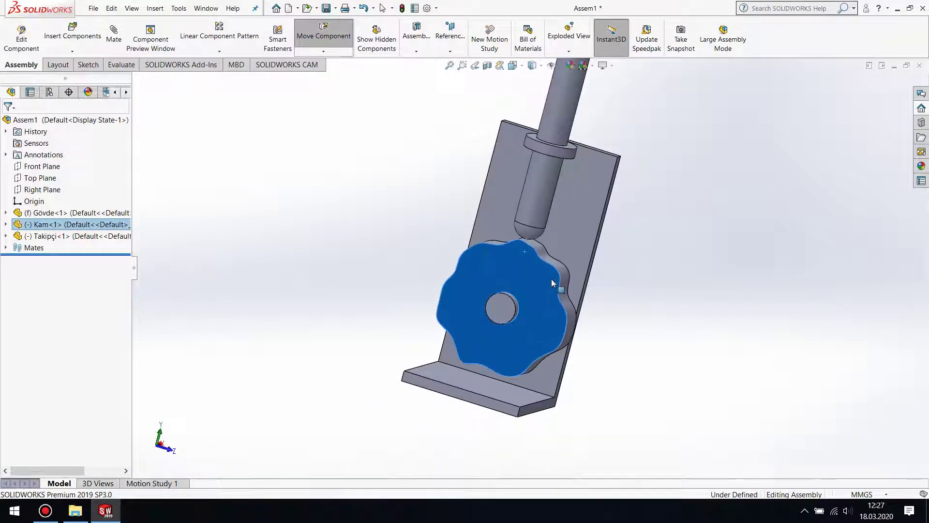
key(ctrl+3)
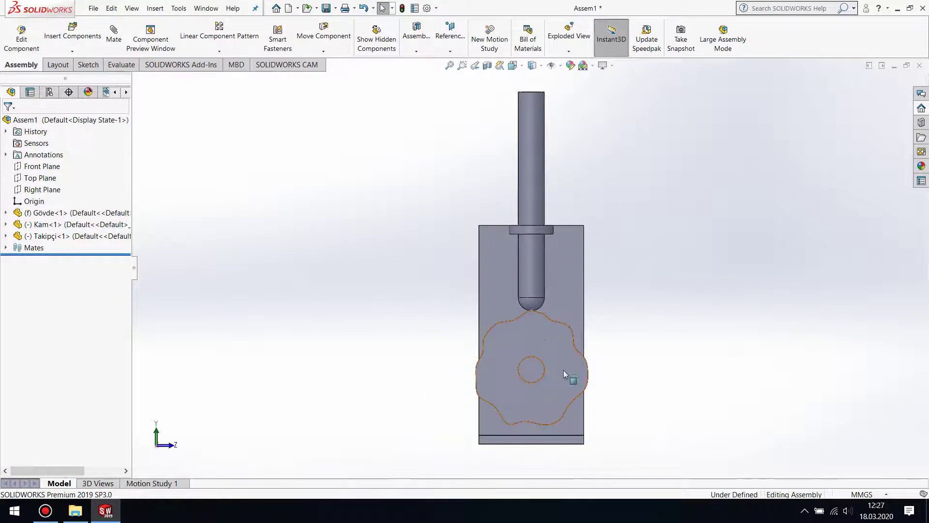
mouse_move(550, 335)
mouse_down()
mouse_move(557, 423)
mouse_move(547, 426)
mouse_move(531, 323)
mouse_up()
key(Escape)
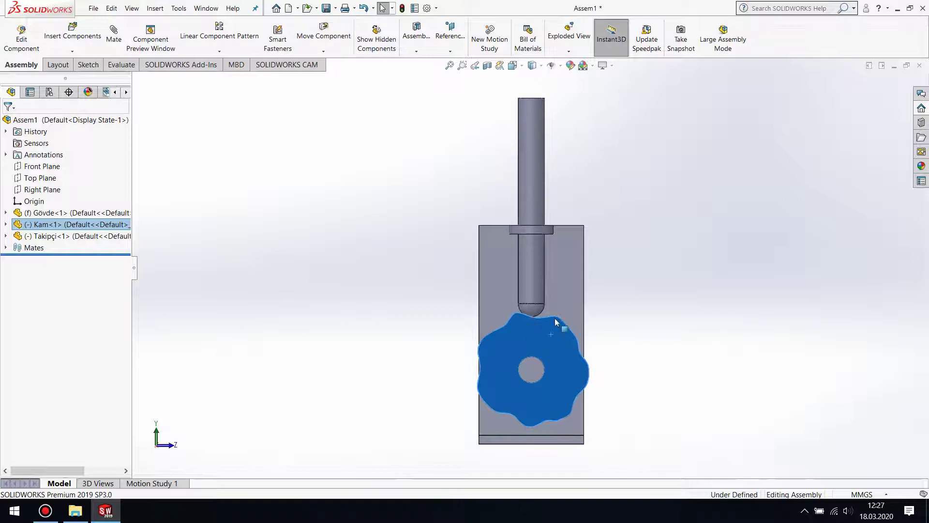
mouse_move(571, 367)
mouse_down()
mouse_move(535, 426)
mouse_move(521, 432)
mouse_move(495, 415)
mouse_move(490, 368)
mouse_move(532, 330)
mouse_move(566, 341)
mouse_move(576, 379)
mouse_move(548, 411)
mouse_move(504, 406)
mouse_move(492, 379)
mouse_move(508, 352)
mouse_move(542, 332)
mouse_move(570, 352)
mouse_move(564, 394)
mouse_move(536, 428)
mouse_move(506, 406)
mouse_move(532, 335)
mouse_up()
key(Escape)
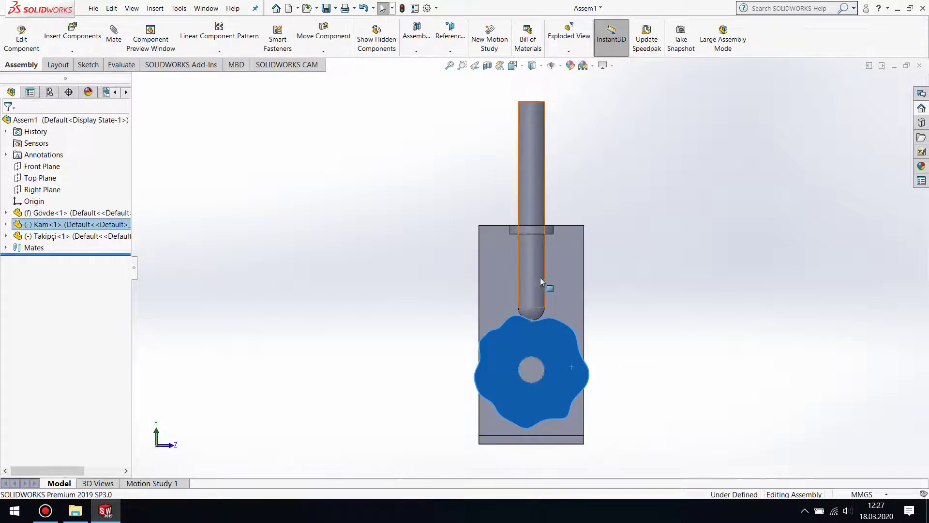
Step: Rotate the cam again from an oblique 3D view to check the follower's motion
middle_drag(533, 254, 530, 241)
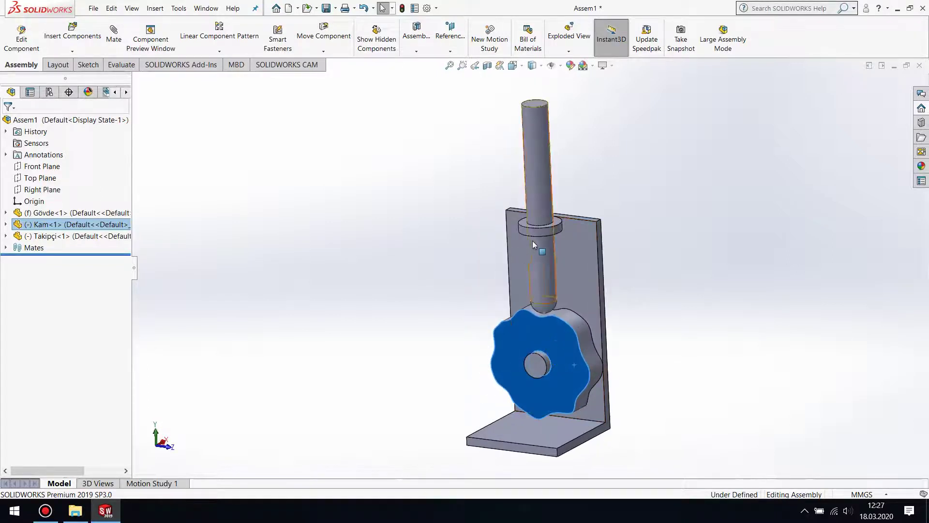
mouse_move(545, 337)
mouse_down()
mouse_move(562, 335)
mouse_move(574, 353)
mouse_move(571, 384)
mouse_move(551, 411)
mouse_move(523, 412)
mouse_move(503, 377)
mouse_move(506, 340)
mouse_move(548, 318)
mouse_move(571, 382)
mouse_move(594, 384)
mouse_up()
key(Escape)
mouse_move(554, 341)
middle_down()
mouse_move(547, 322)
mouse_move(494, 320)
mouse_move(520, 337)
mouse_move(549, 306)
middle_up()
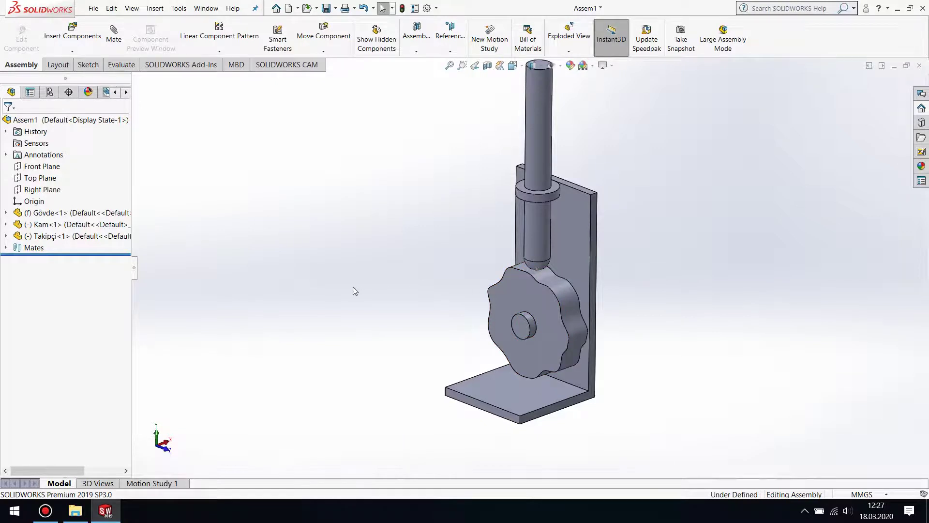
Step: Load Gövde, Kam and Takipçi together from the Solid Assembly folder for insertion
key(z)
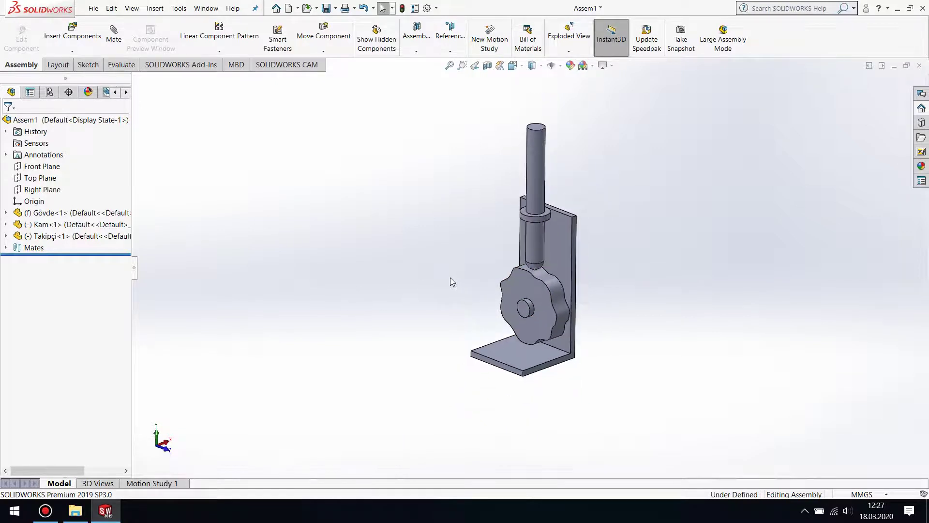
click(66, 34)
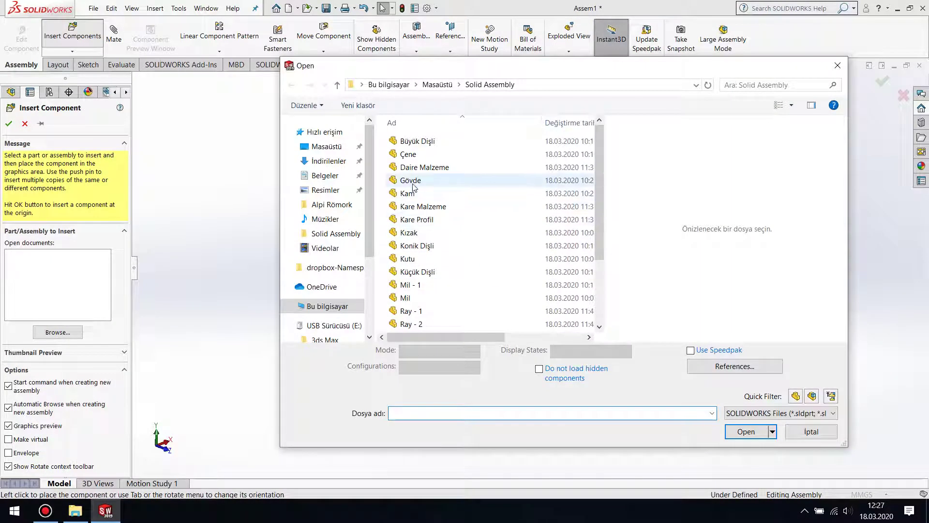
click(413, 184)
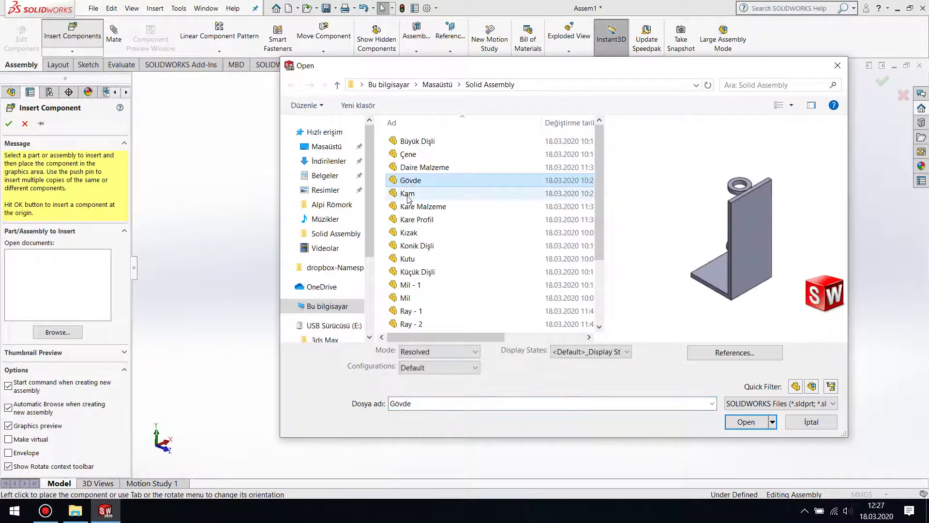
ctrl+click(408, 194)
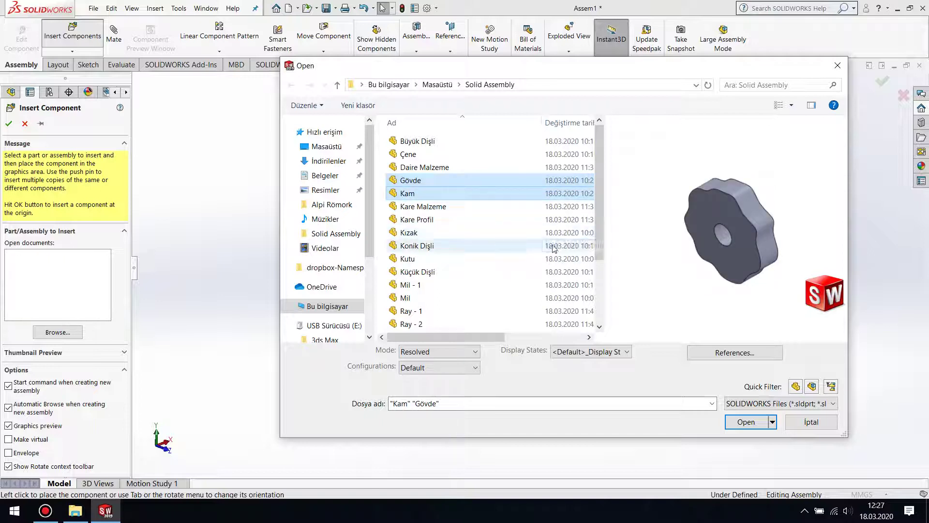
drag(602, 236, 594, 300)
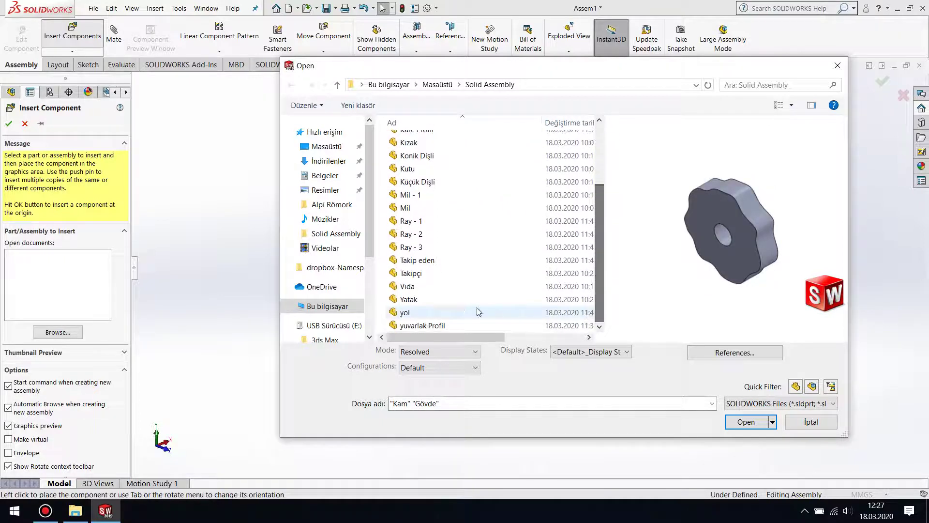
ctrl+click(419, 276)
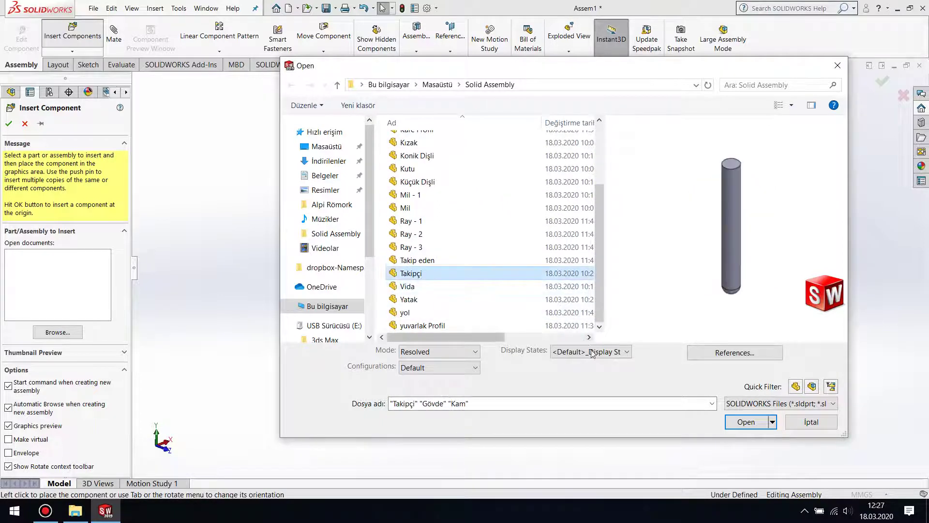
click(745, 422)
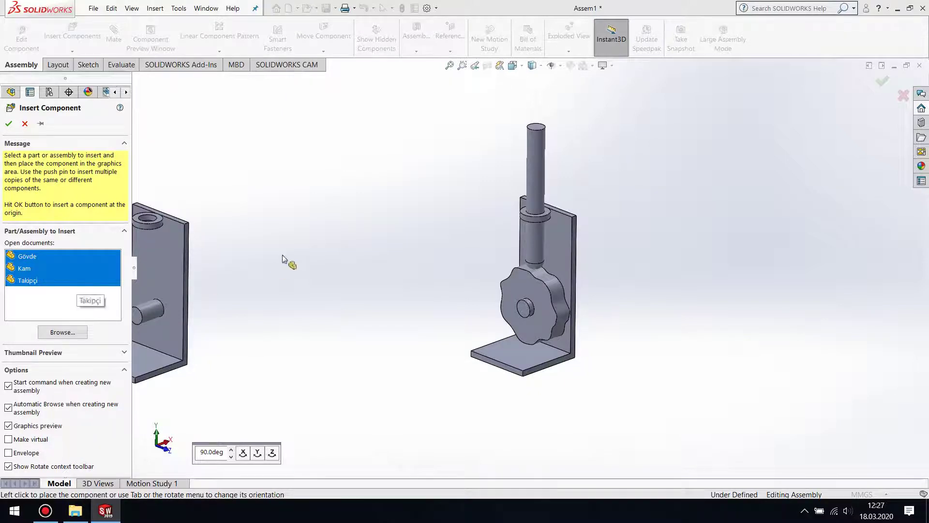
Step: Place the second Gövde, Kam and Takipçi copies, unmated, left of the mechanism
click(355, 329)
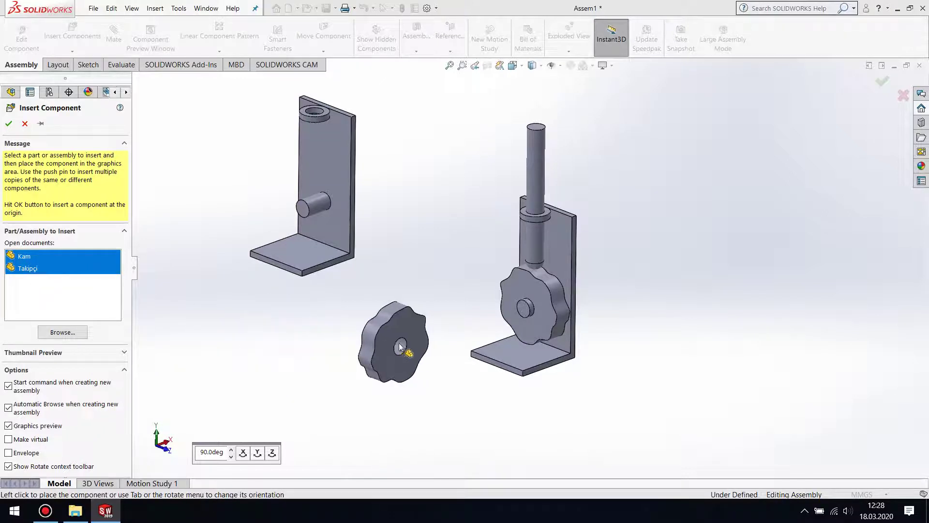
click(399, 338)
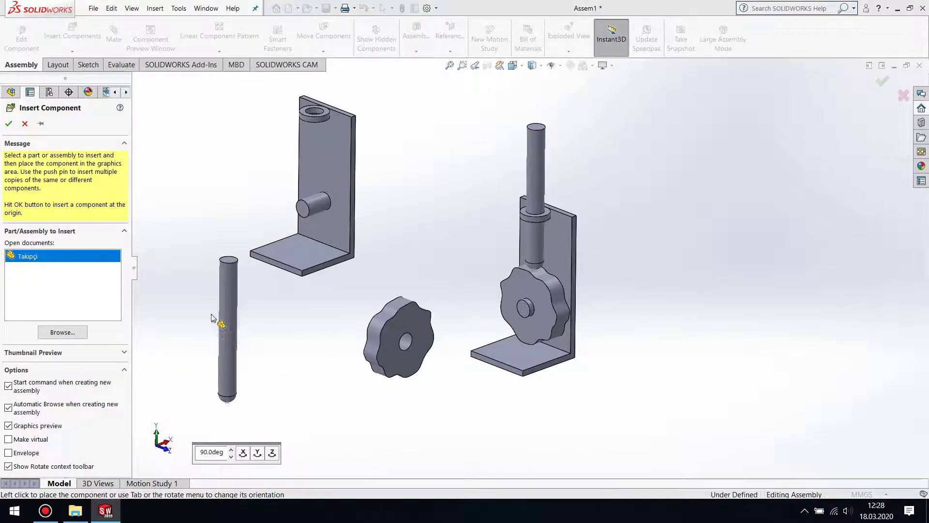
click(176, 221)
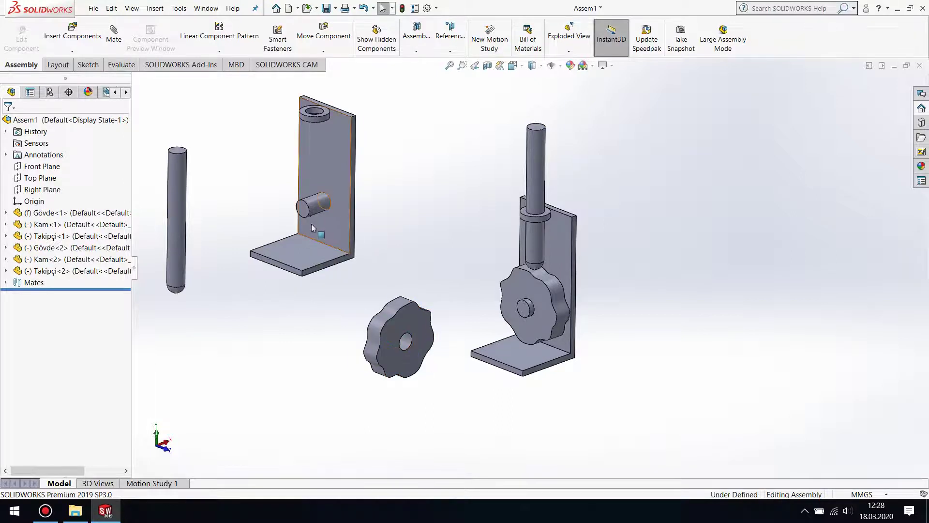
mouse_move(266, 273)
middle_down()
mouse_move(383, 275)
mouse_move(256, 286)
mouse_move(390, 298)
mouse_move(375, 295)
middle_up()
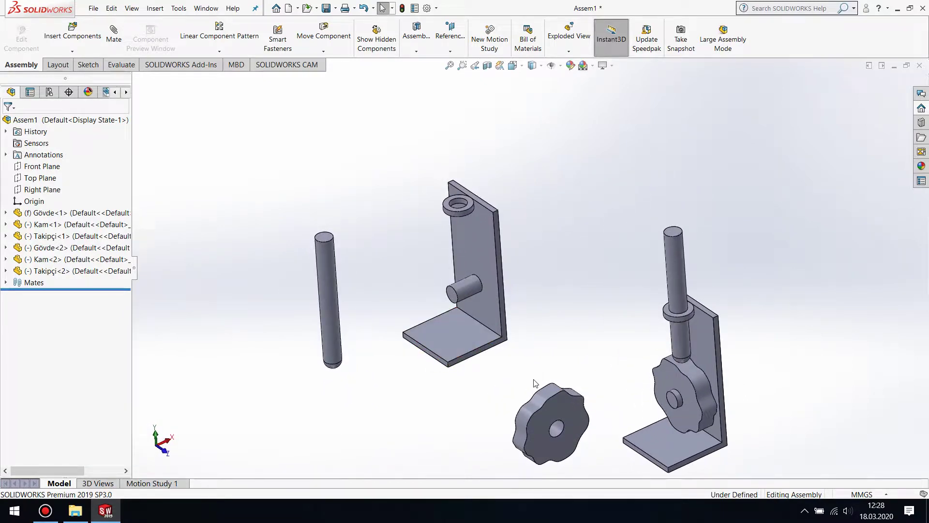
mouse_move(524, 401)
ctrl+middle_down()
mouse_move(536, 383)
mouse_move(545, 316)
mouse_move(519, 247)
mouse_move(528, 275)
ctrl+middle_up()
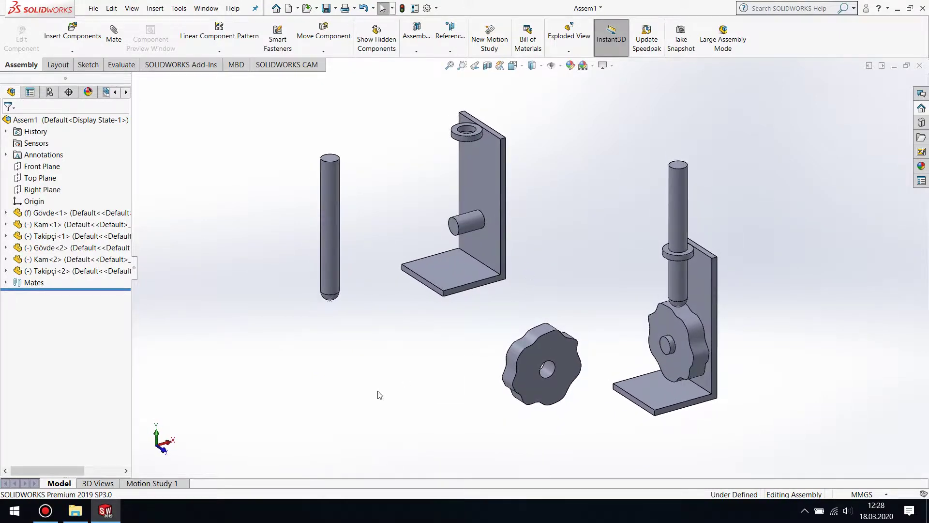